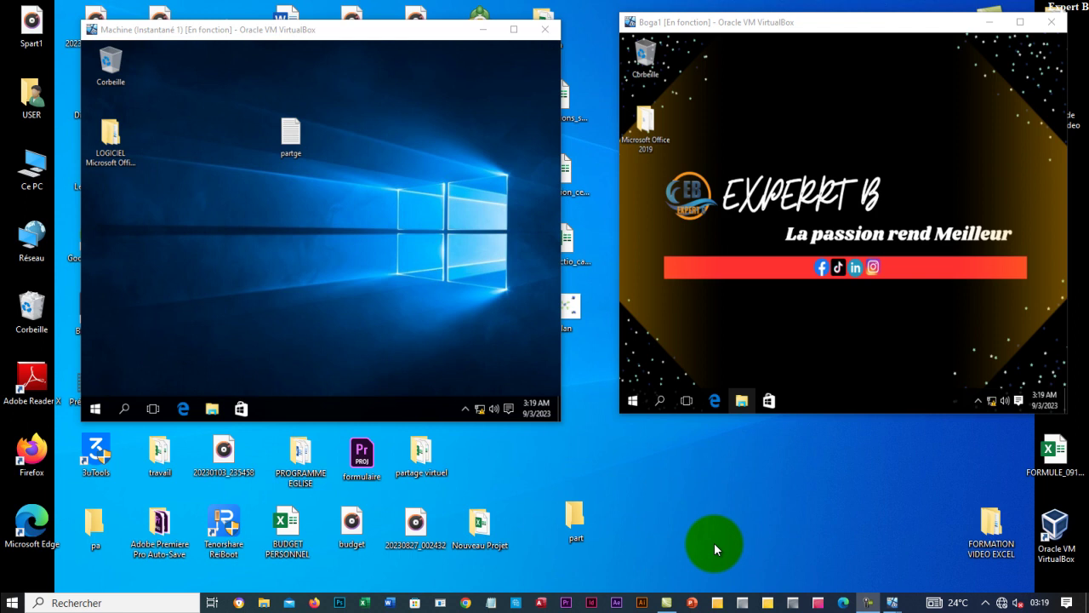
Arrange the Machine and Boga1 VM windows side by side on the host screen.
left_click(292, 34)
left_click_drag(291, 34, 276, 25)
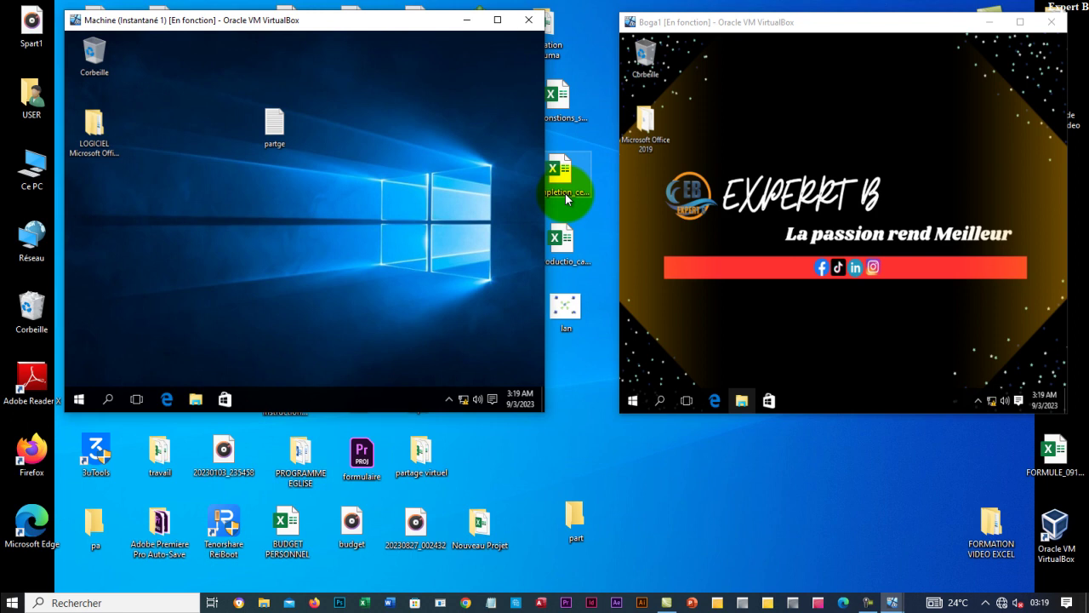
left_click_drag(851, 24, 841, 21)
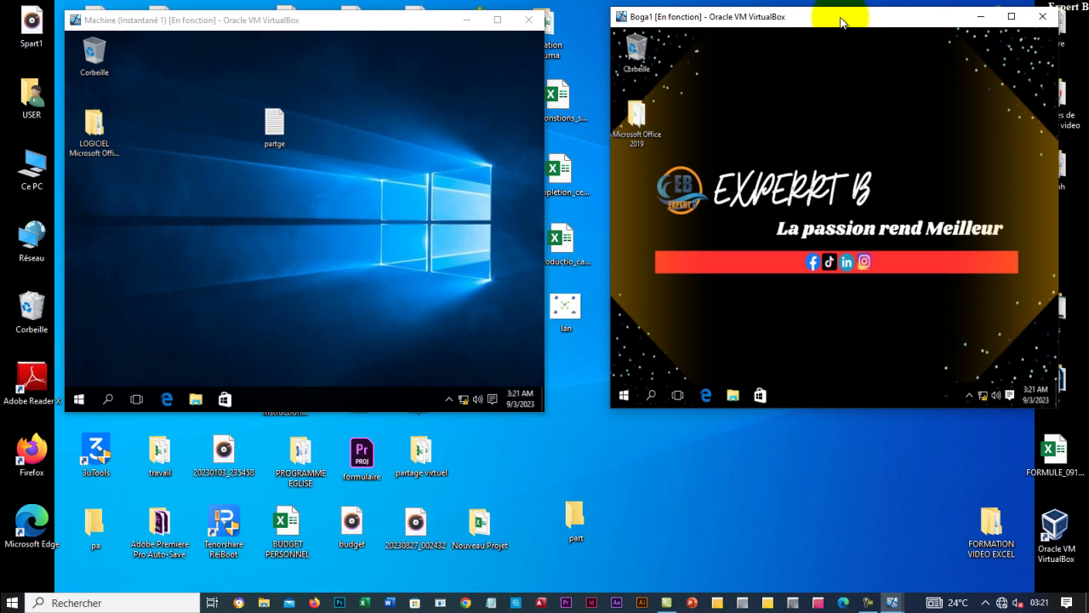
left_click_drag(792, 21, 756, 33)
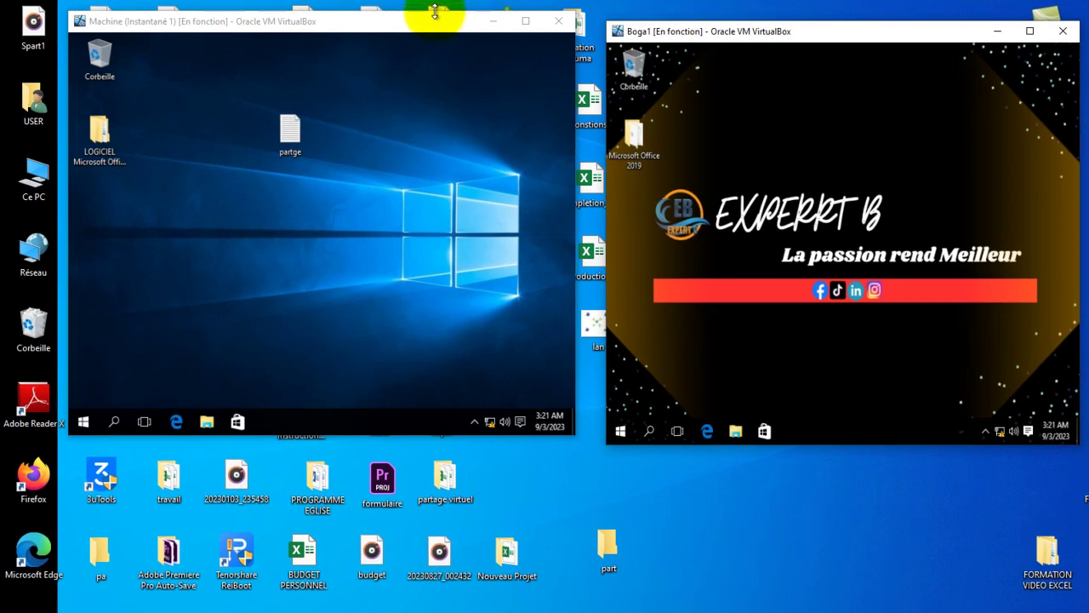
left_click_drag(433, 18, 429, 50)
mouse_move(776, 42)
left_mouse_down()
mouse_move(785, 69)
mouse_move(800, 61)
mouse_move(773, 52)
left_mouse_up()
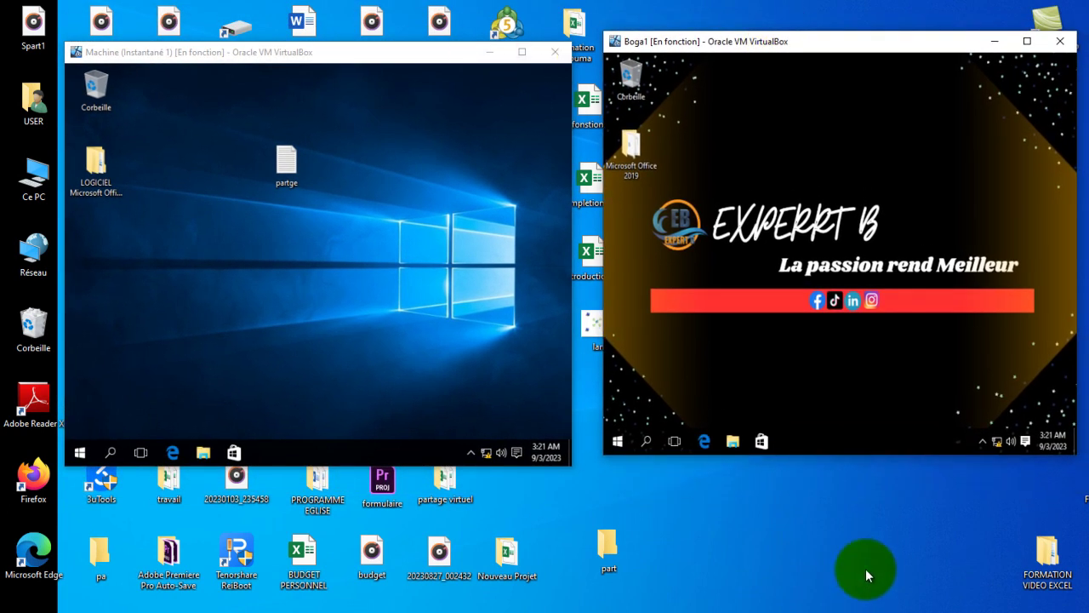
left_click(814, 558)
left_click(732, 568)
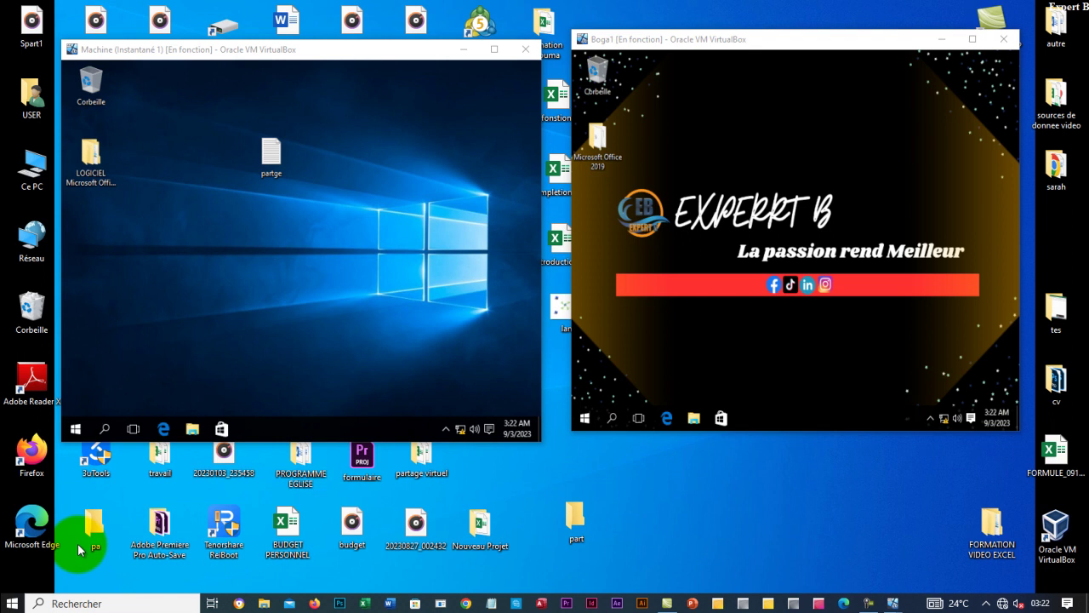
mouse_move(297, 58)
left_mouse_down()
mouse_move(861, 156)
mouse_move(750, 198)
mouse_move(790, 195)
mouse_move(323, 80)
mouse_move(286, 41)
mouse_move(305, 39)
left_mouse_up()
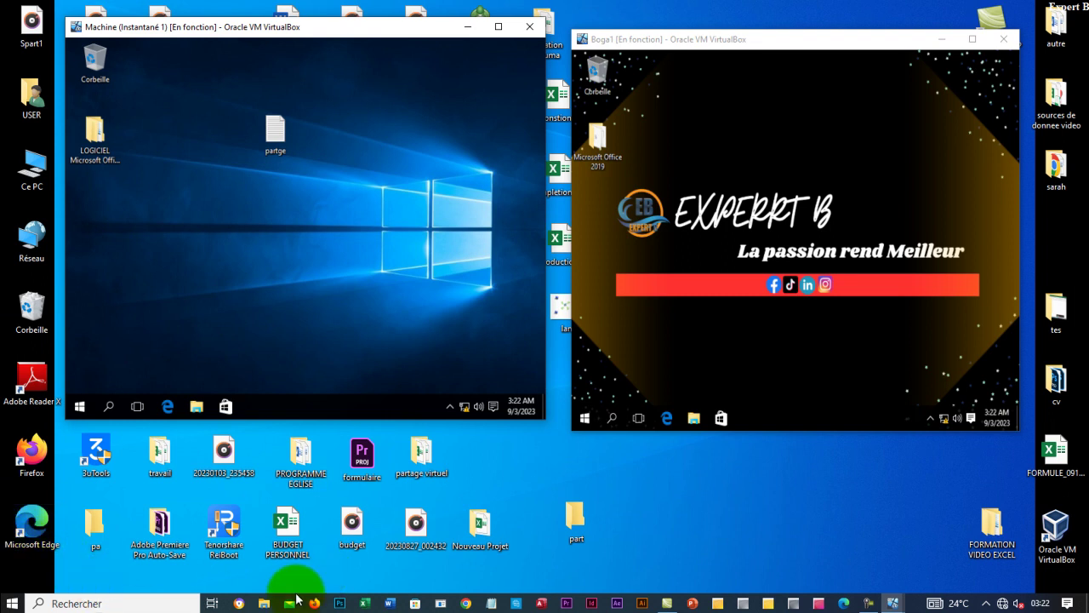
Browse to Bureau > partage virtuel on the host, select Projet1, and reposition the windows.
left_click(259, 605)
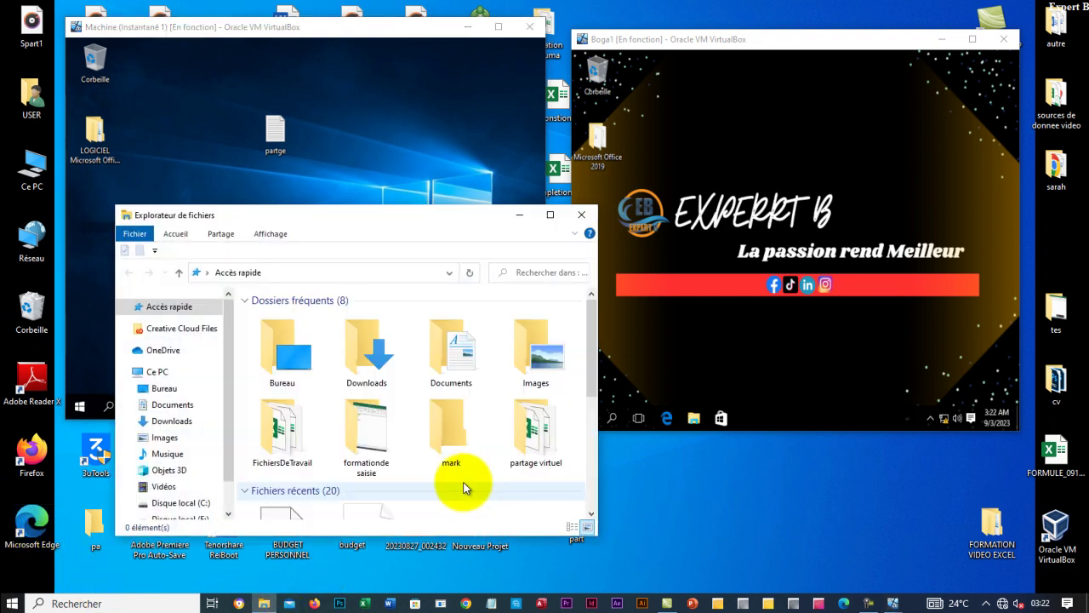
left_click(550, 214)
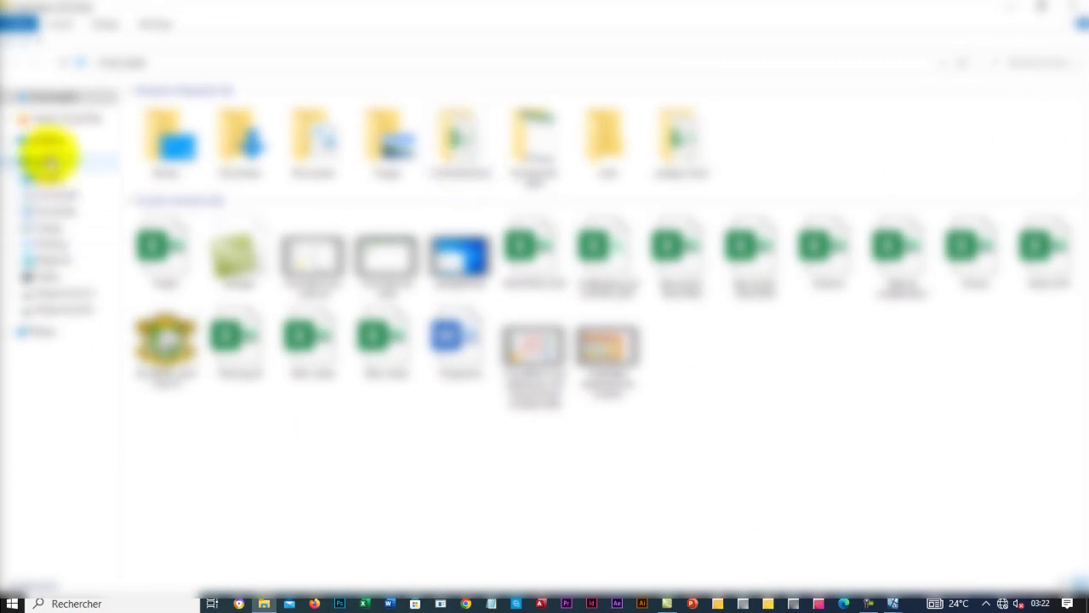
left_click(54, 176)
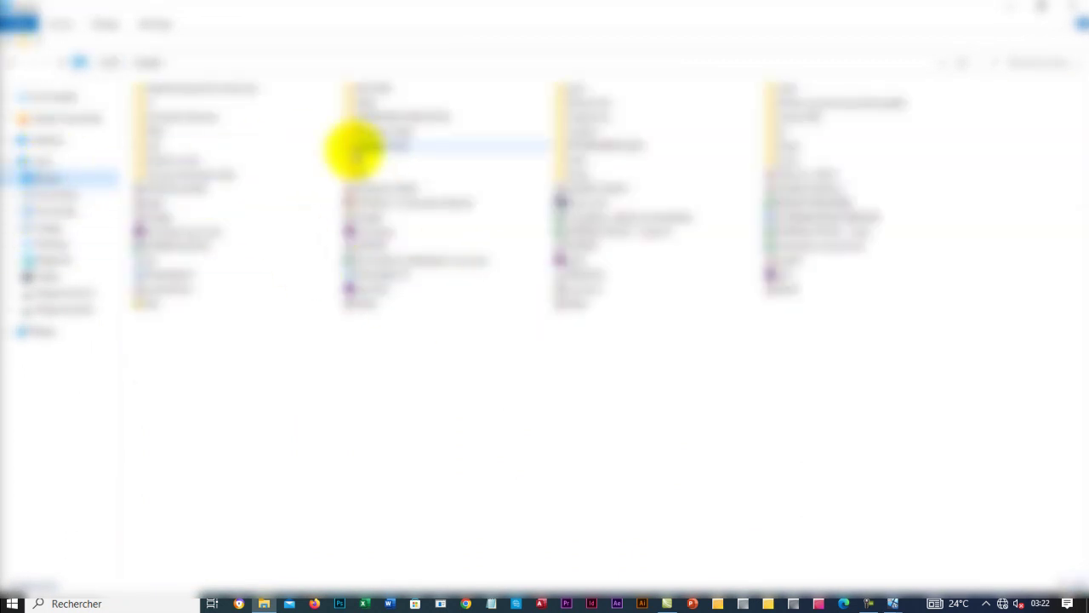
double_click(381, 146)
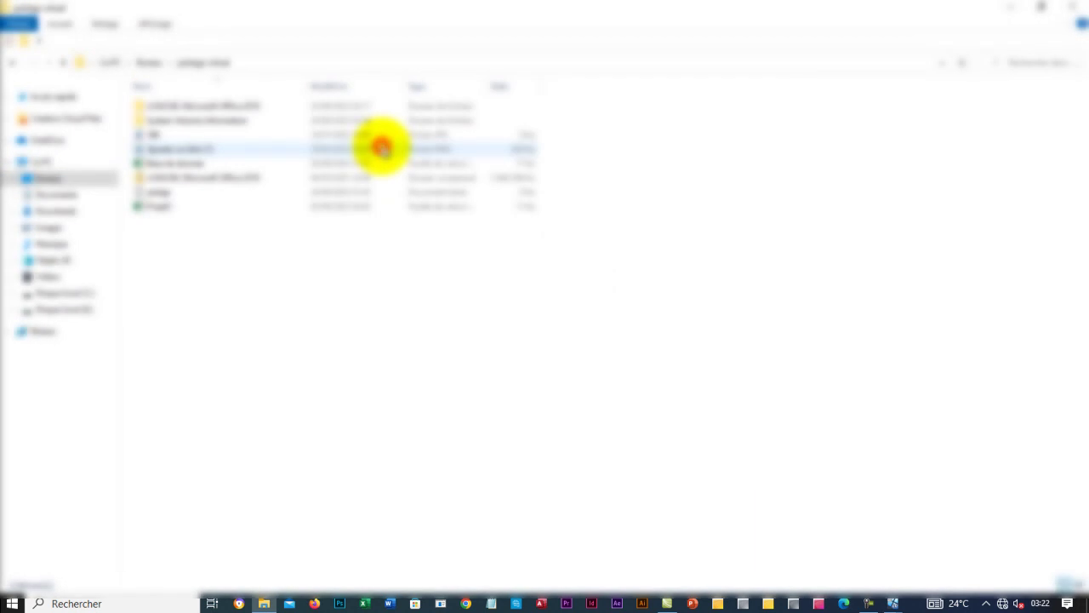
left_click(172, 205)
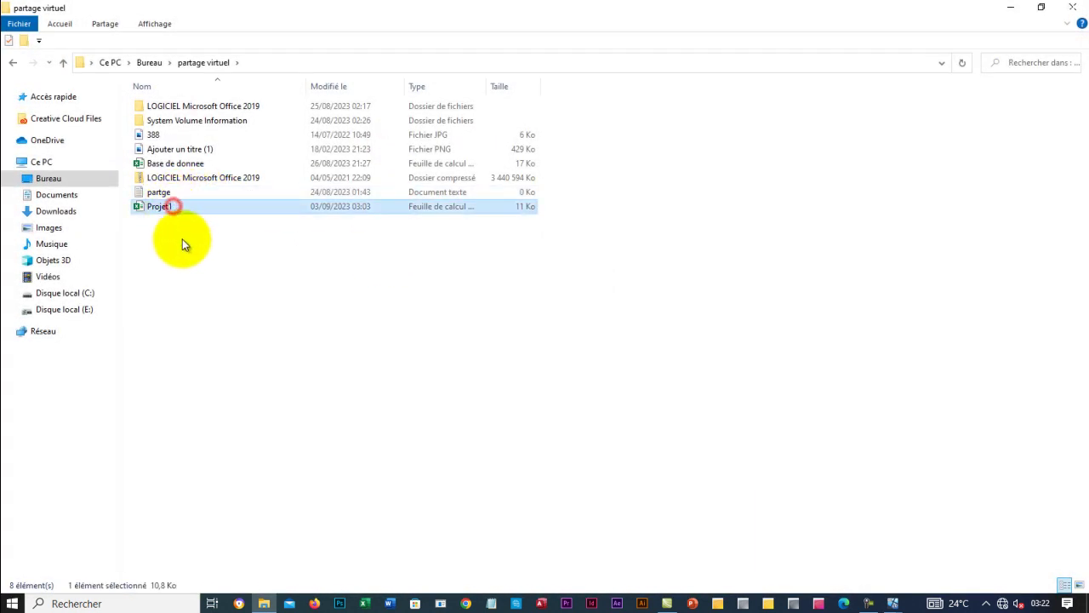
left_click(1041, 7)
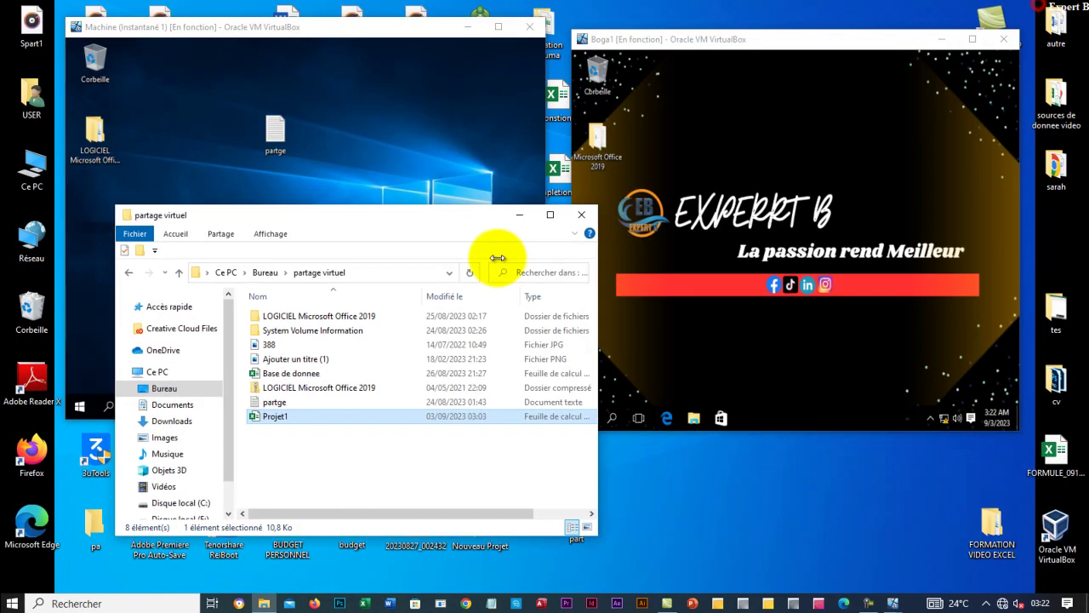
left_click_drag(418, 224, 537, 366)
left_click_drag(869, 46, 924, 24)
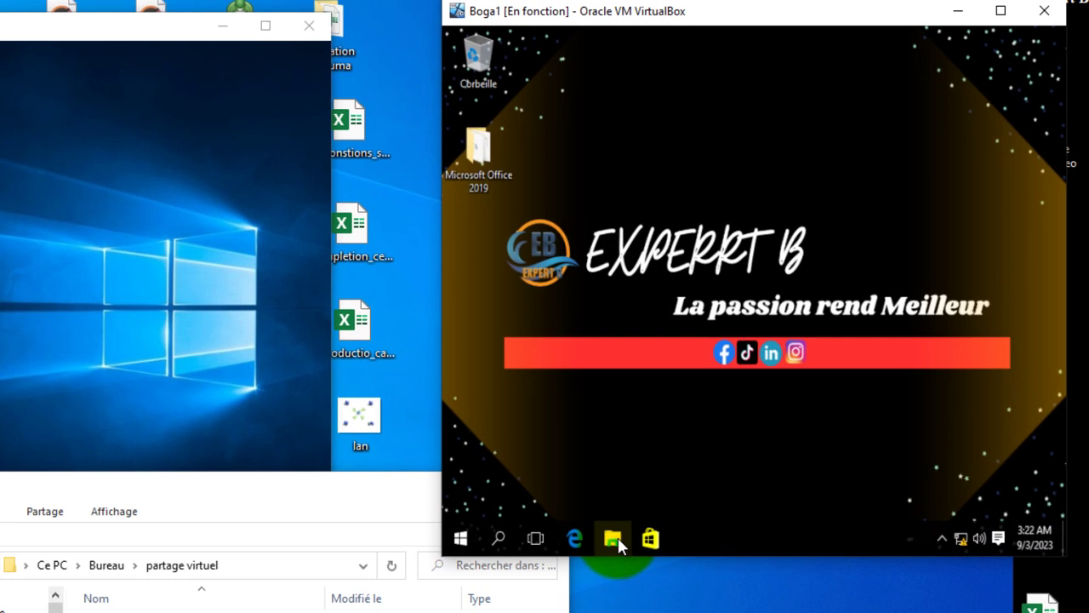
Open the partage_virtuel (Z:) drive in Explorer inside Boga1, then inside Machine.
left_click(747, 394)
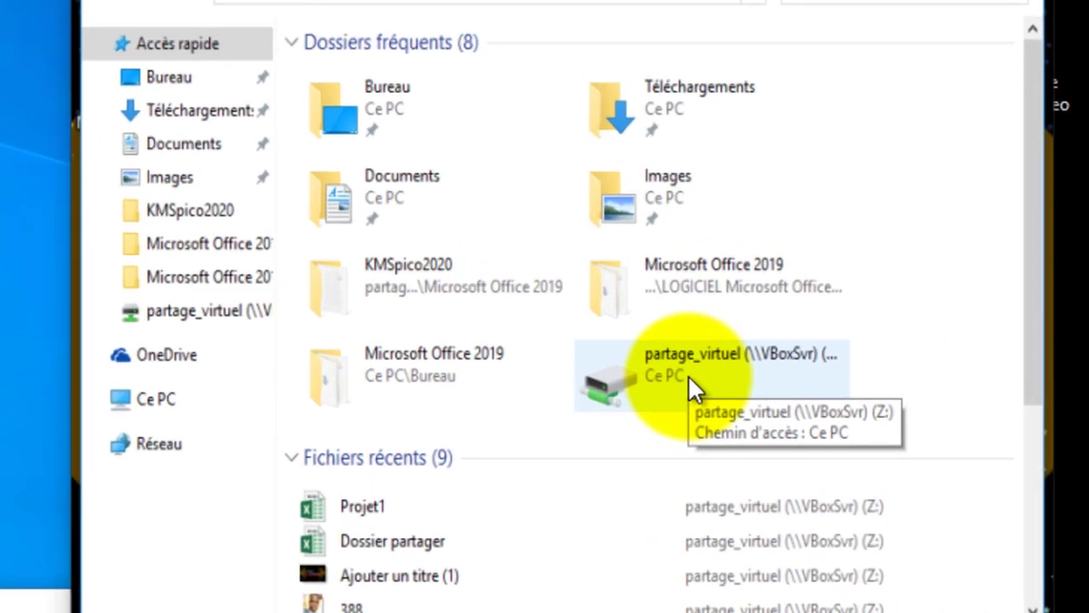
double_click(835, 342)
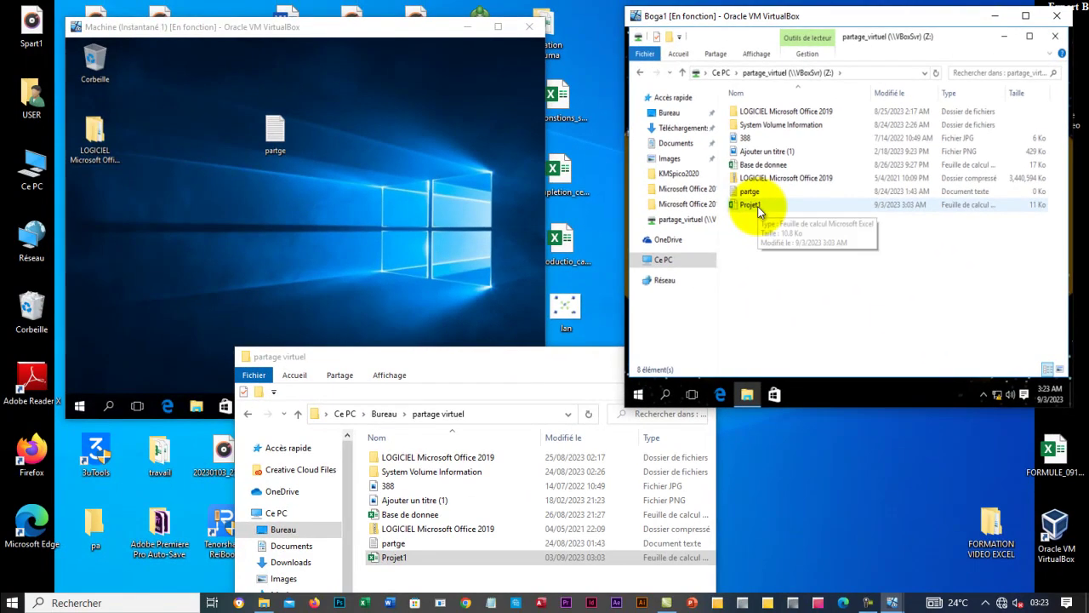
left_click(288, 239)
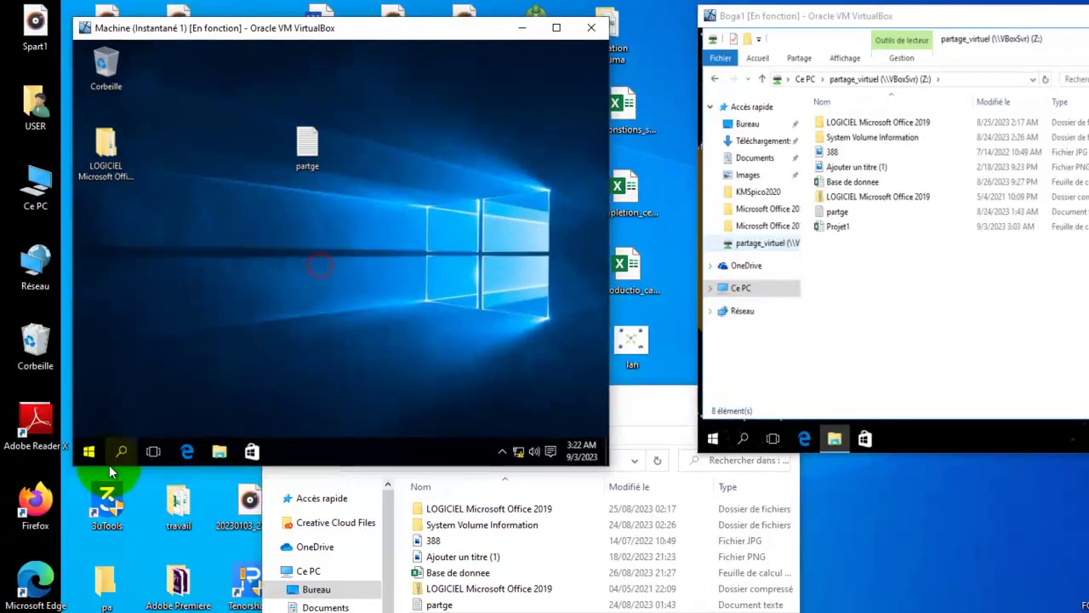
left_click(197, 407)
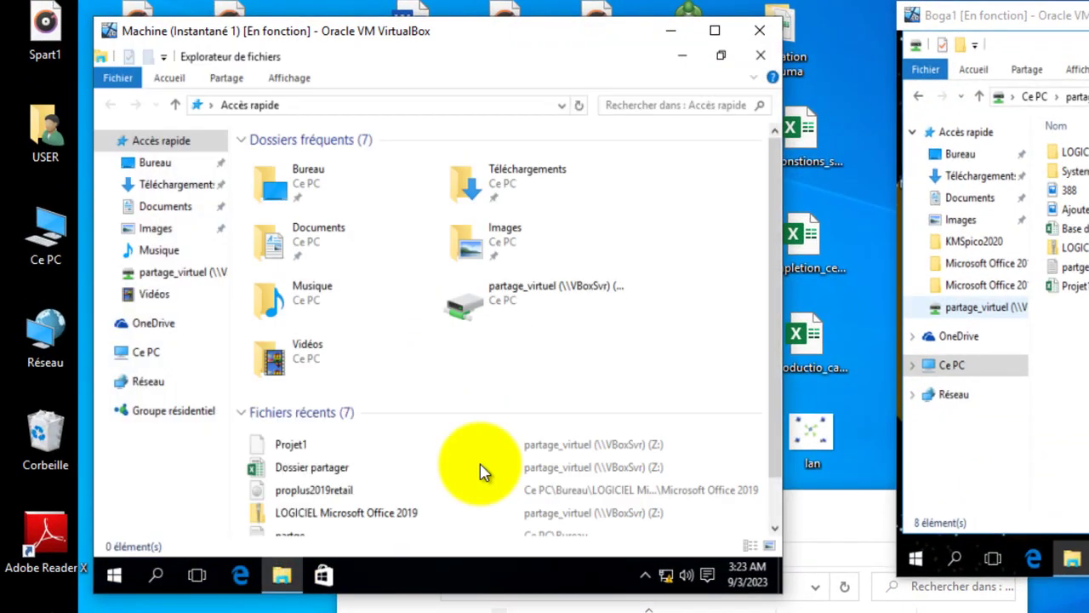
double_click(511, 306)
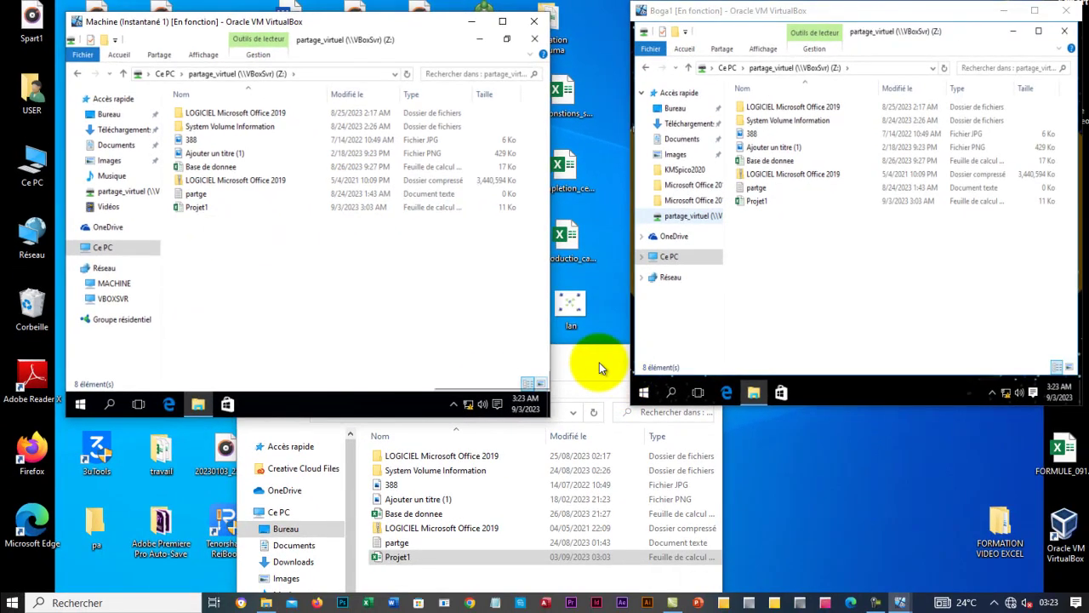
left_click(594, 364)
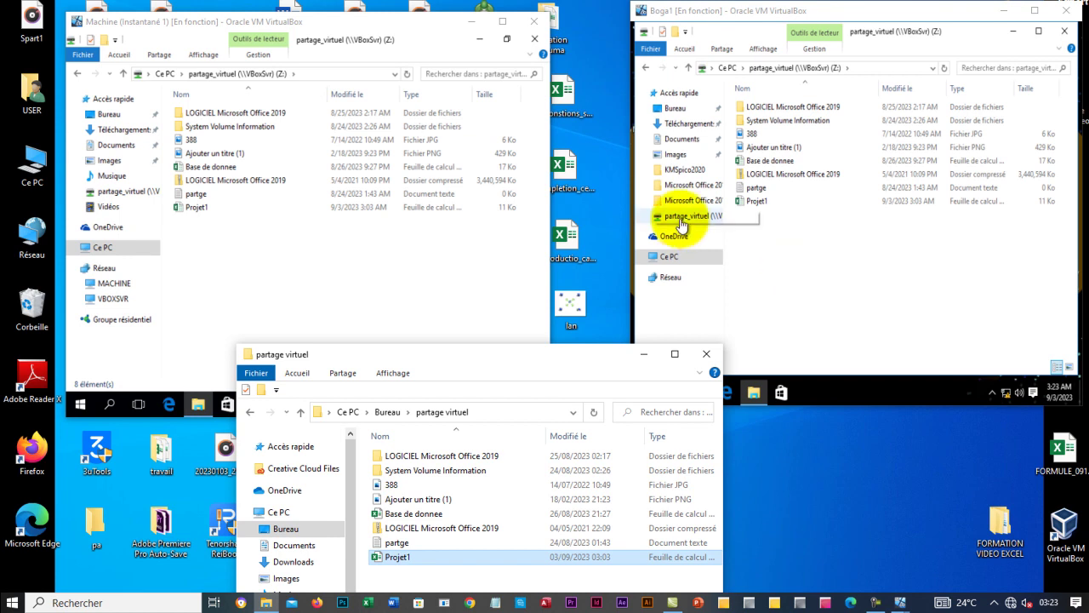
Open Projet1 from the Z: drive in Excel in Boga1 and Machine, selecting cell C9.
left_click(766, 205)
double_click(765, 205)
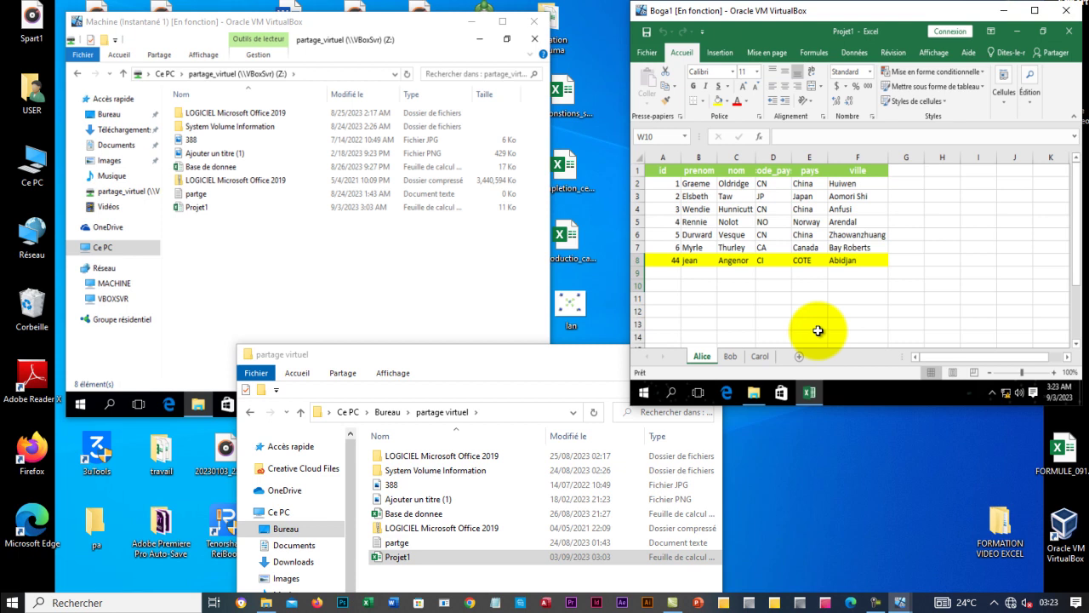
left_click(196, 207)
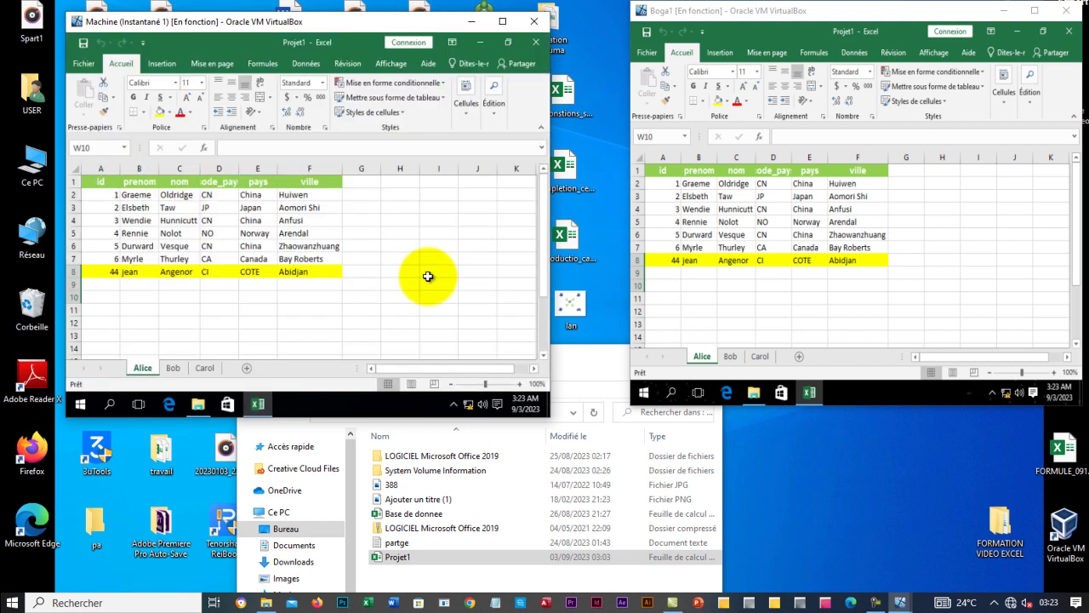
scroll(400, 259, "down", 5)
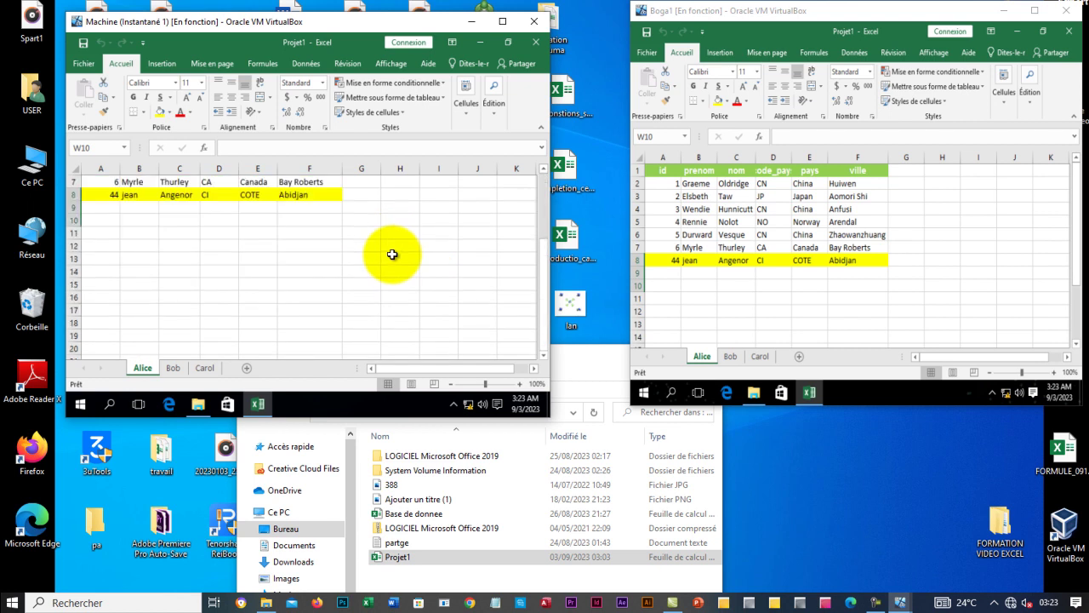
scroll(383, 268, "up", 5)
left_click(178, 285)
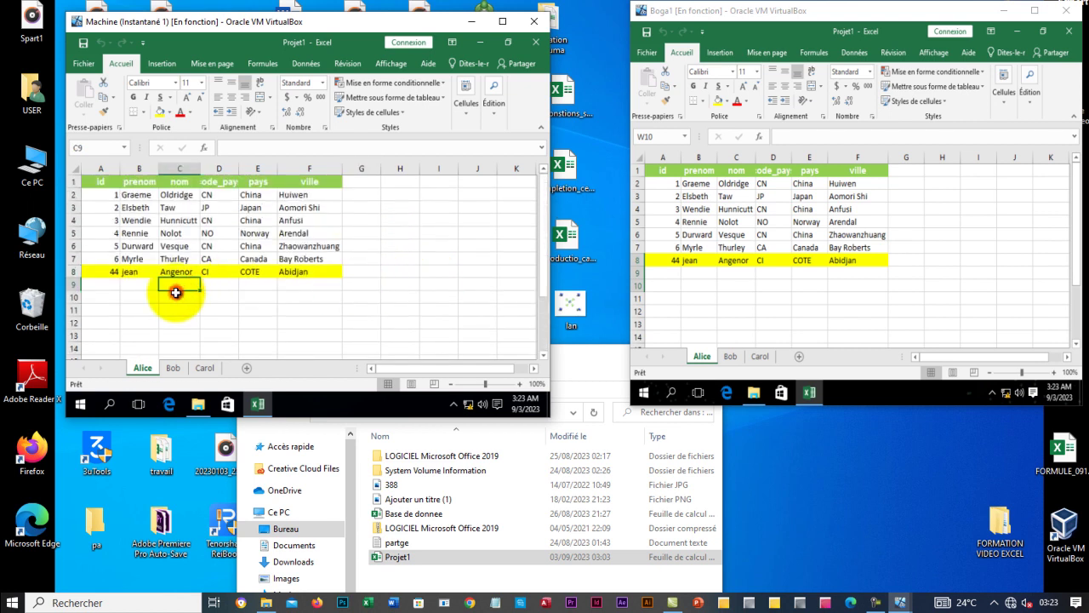
left_click(591, 354)
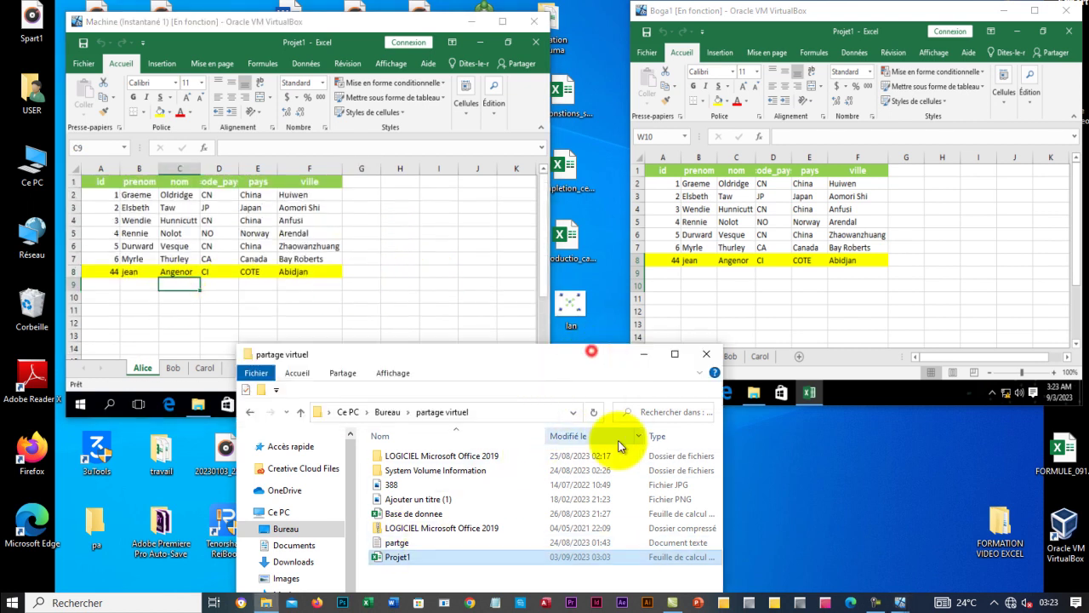
Open Projet1 on the host and choose Lecture seule at the file-in-use notice.
double_click(448, 565)
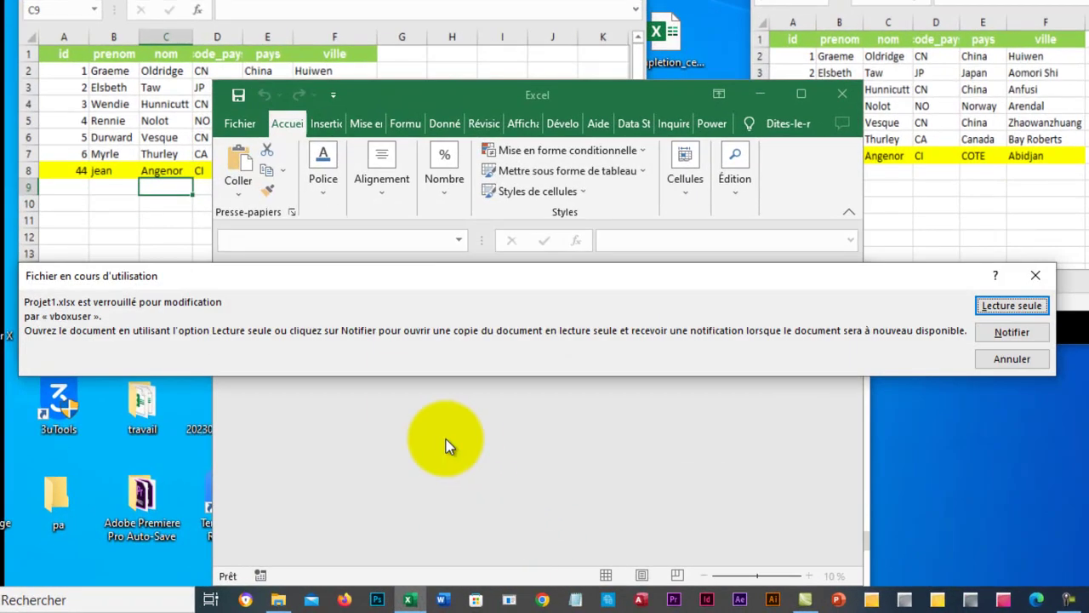
left_click_drag(450, 281, 510, 242)
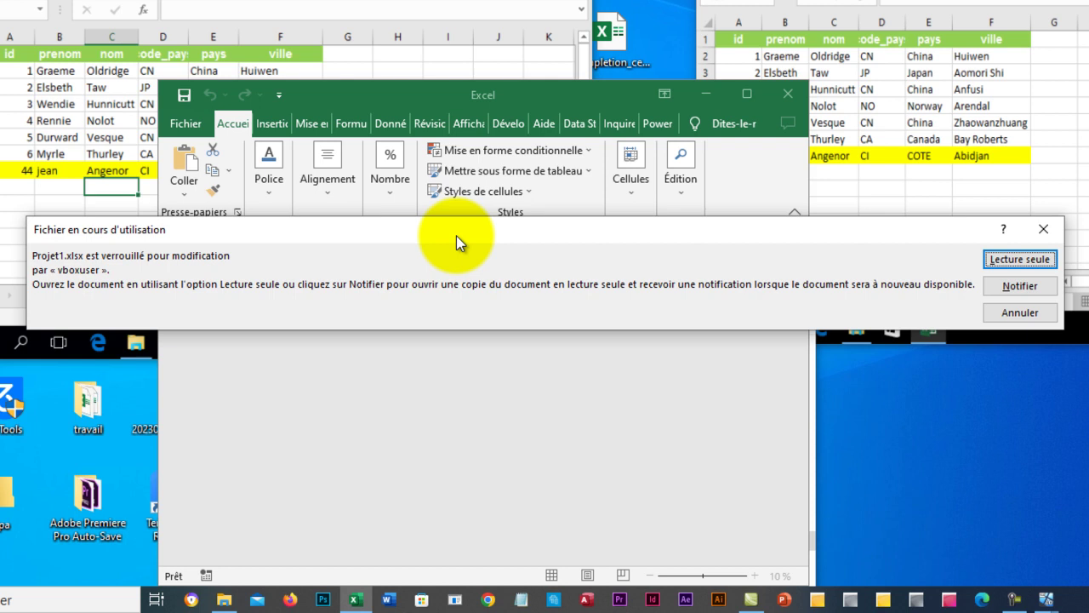
left_click(1045, 262)
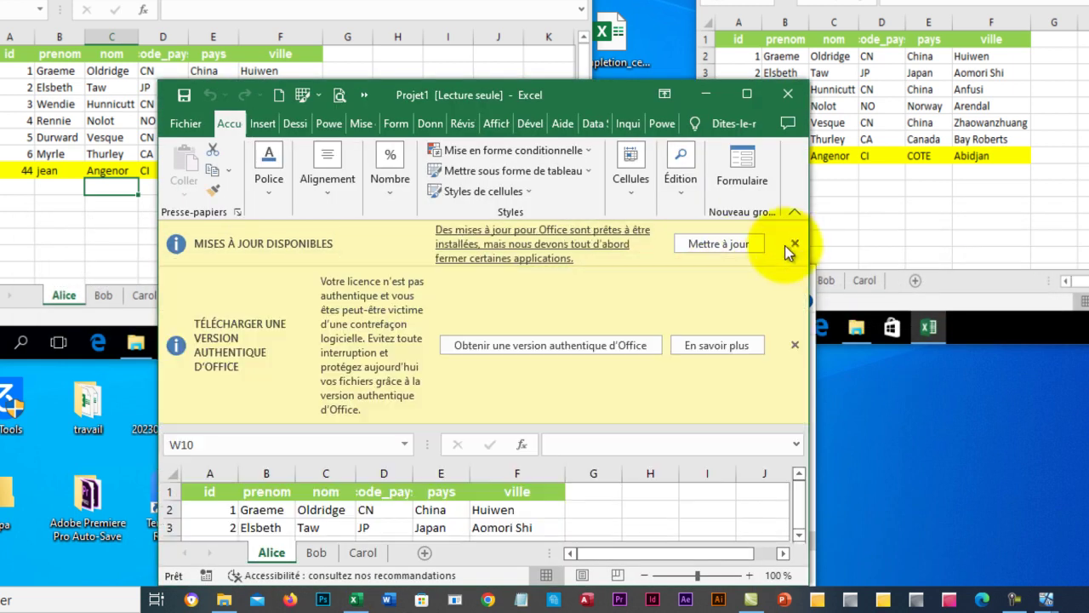
Dismiss both notices, clear row 8's contents, and attempt saving the read-only Projet1.
left_click(795, 245)
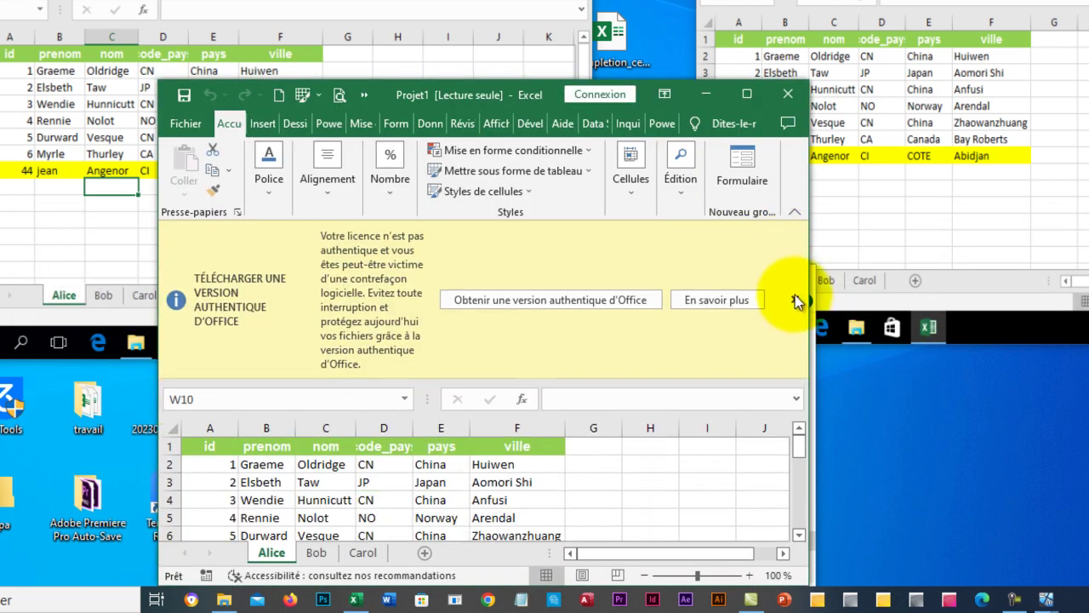
left_click(795, 300)
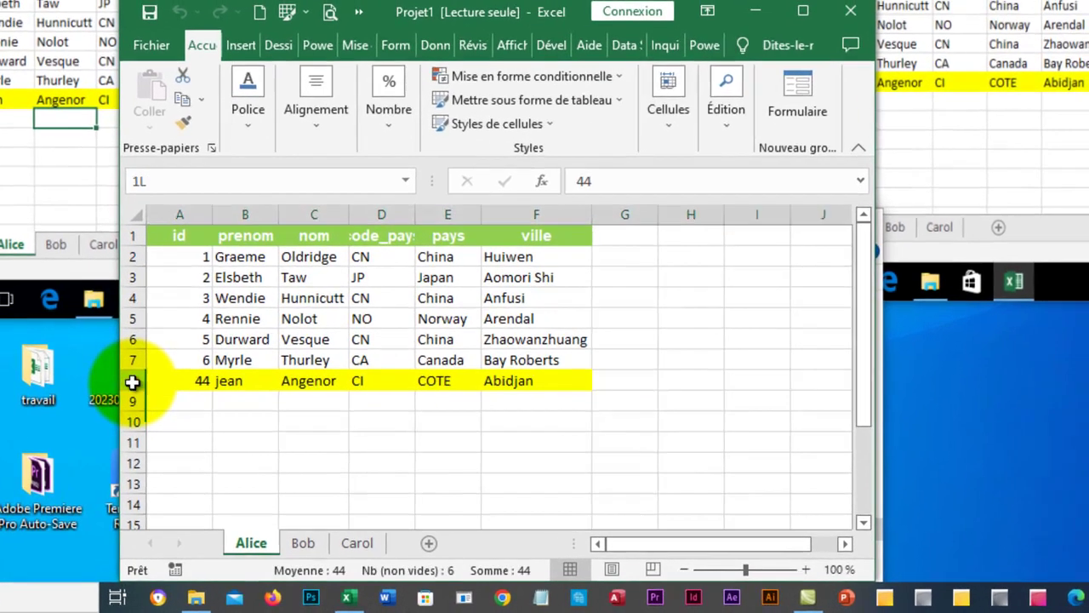
left_click(159, 405)
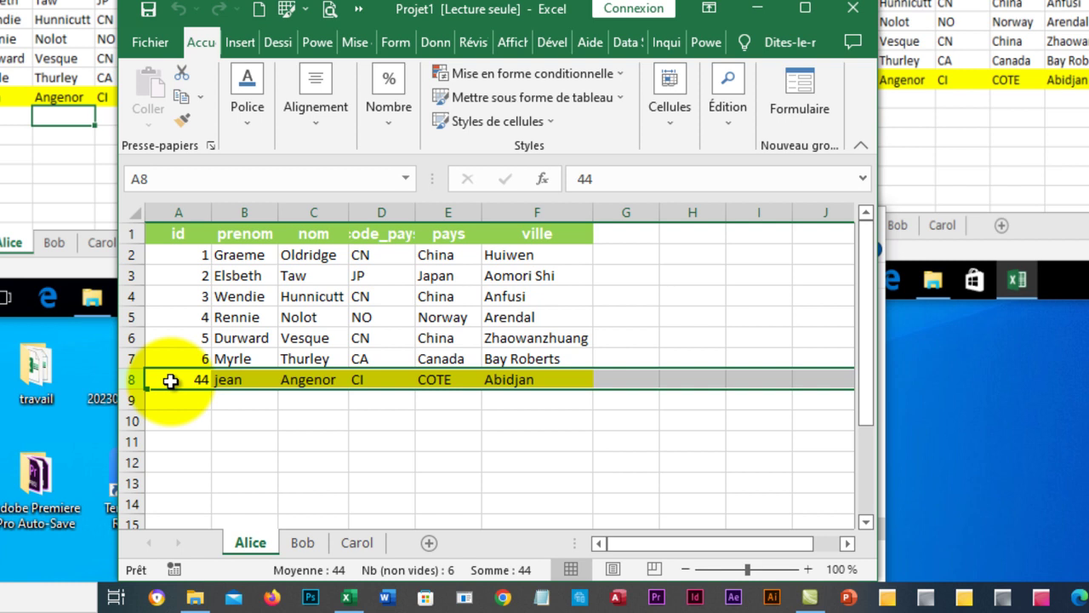
right_click(202, 387)
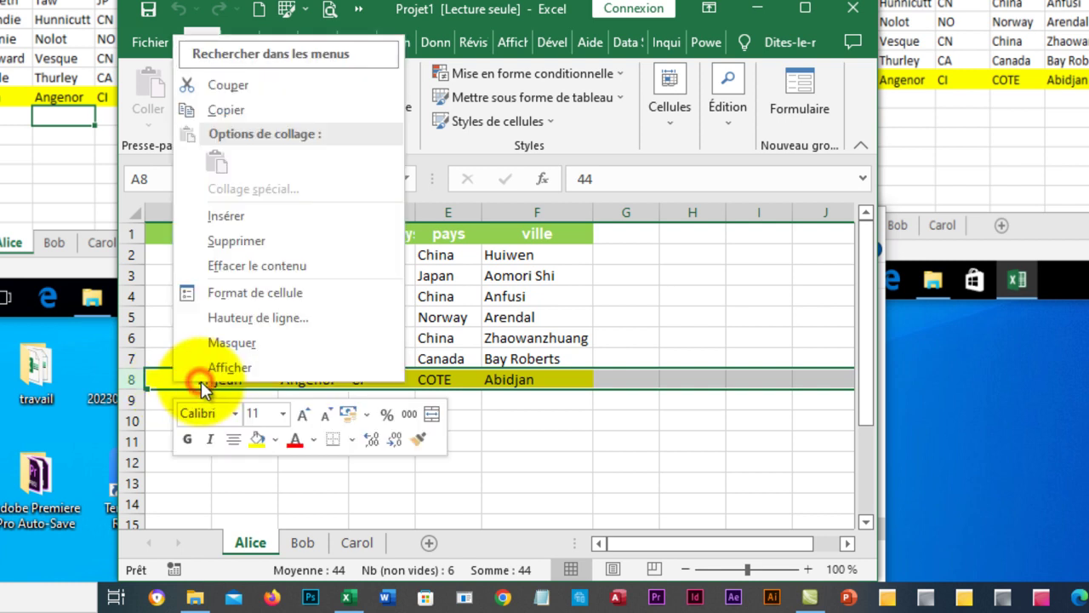
key("Escape")
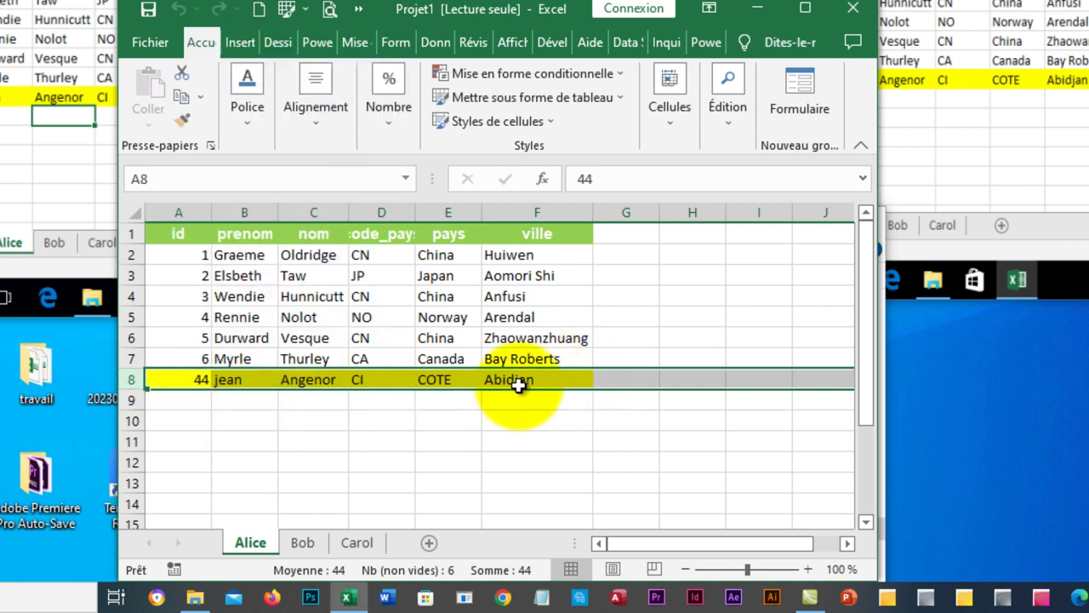
key("Delete")
left_click(527, 413)
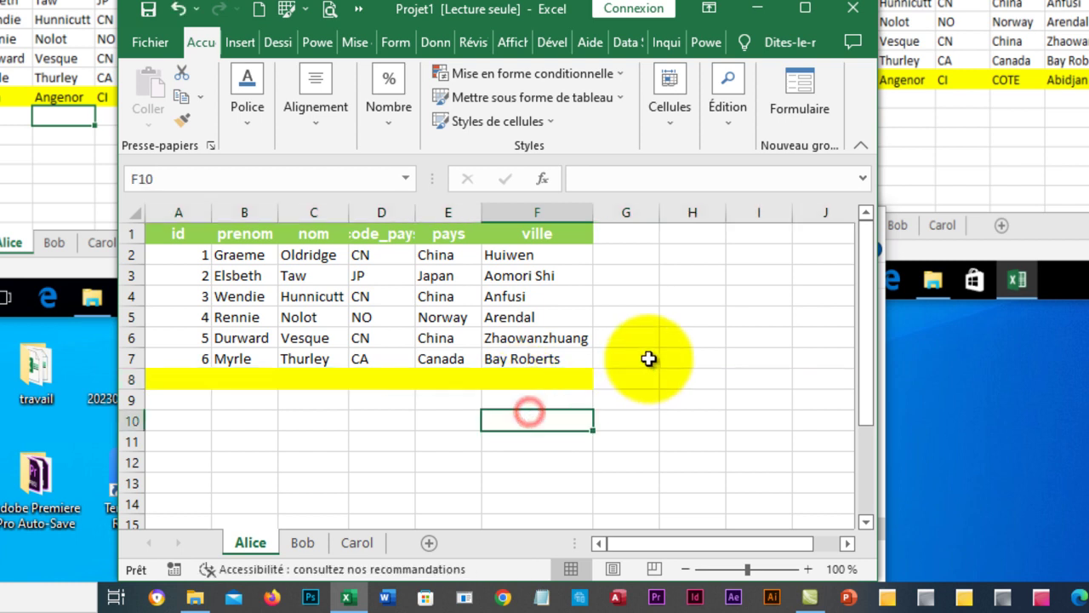
left_click(647, 358)
left_click(148, 10)
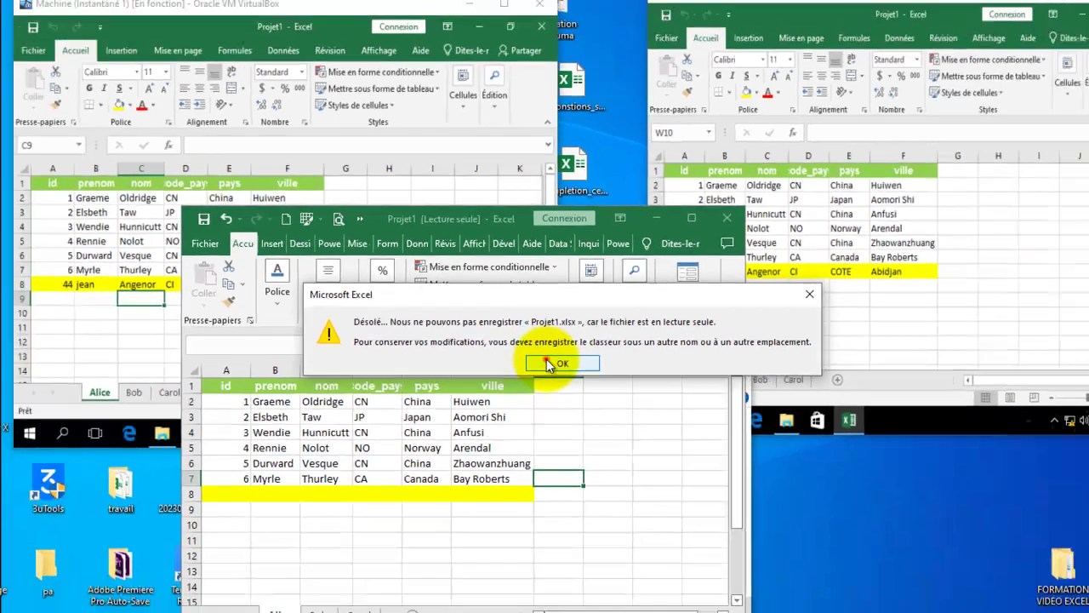
Acknowledge the read-only error, leave Enregistrer sous, and quit Excel choosing Ne pas enregistrer.
left_click(607, 429)
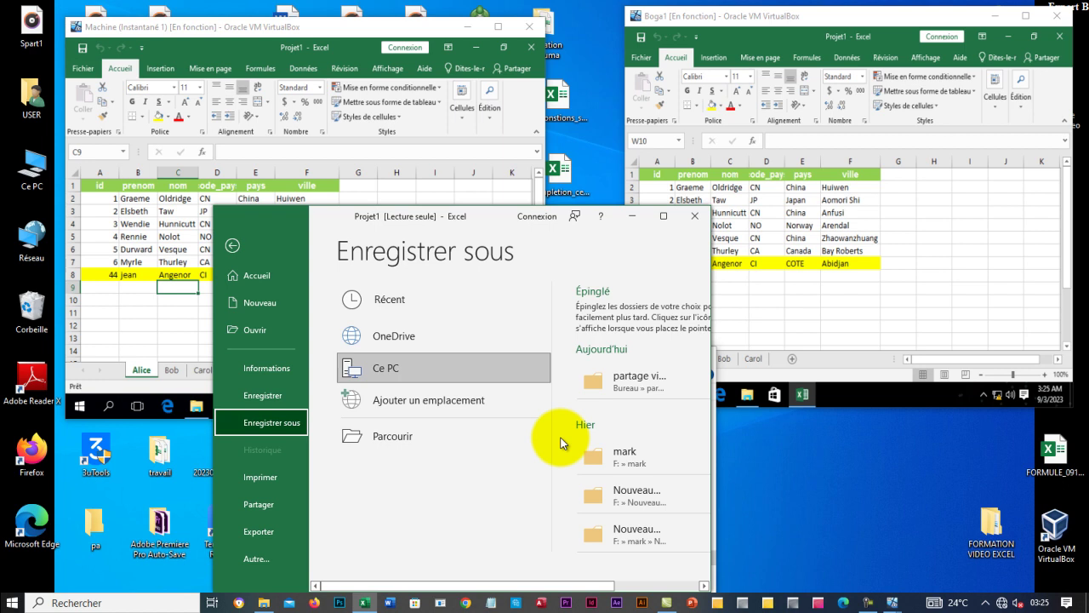
left_click(232, 246)
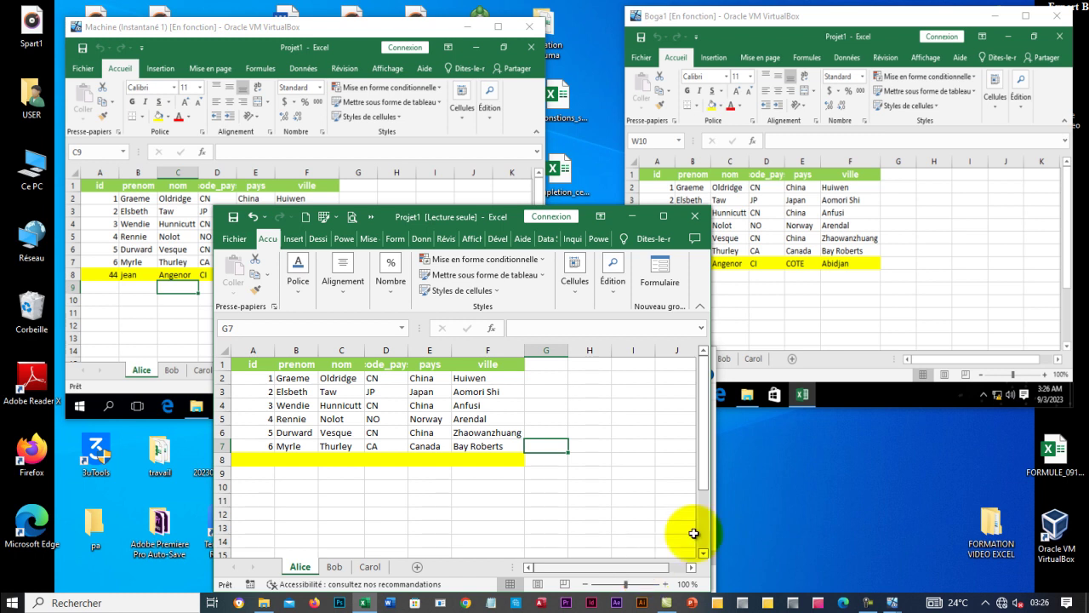
left_click(703, 220)
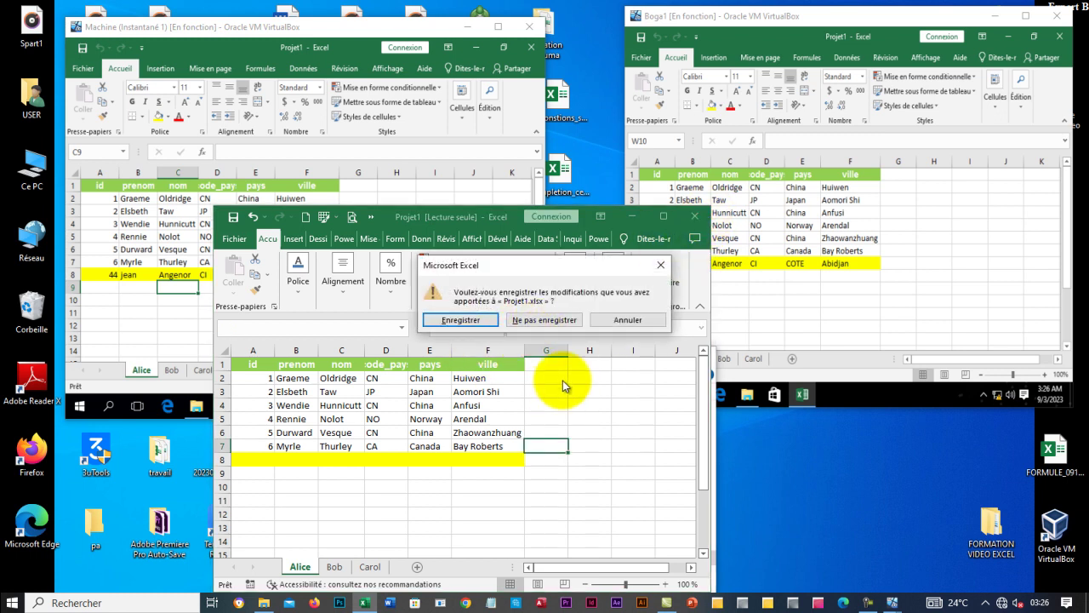
left_click(547, 320)
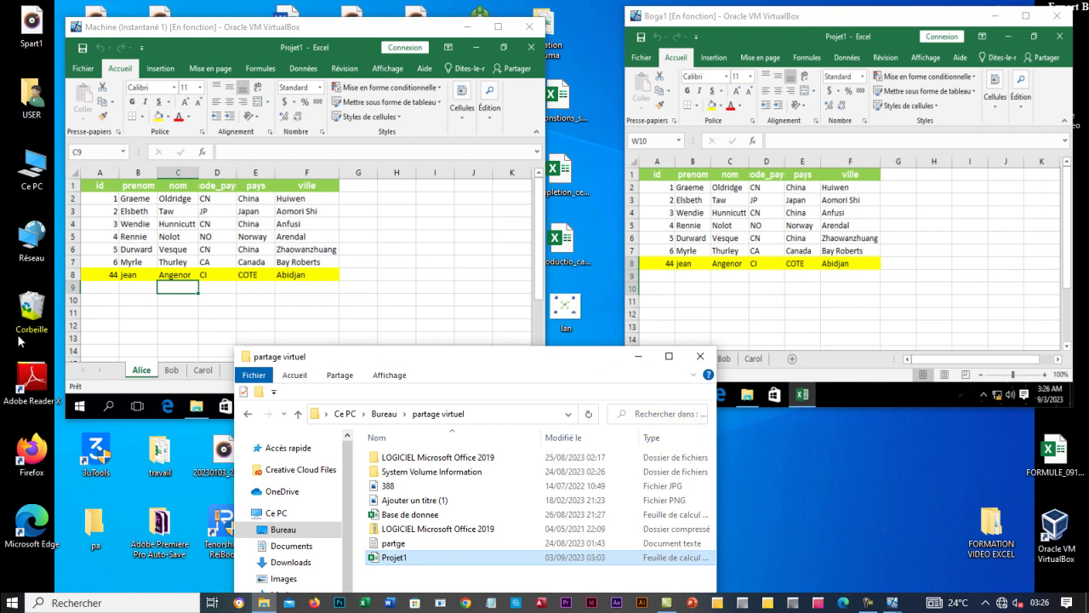
In the Machine VM, clear CI from D8, fail to save, then close Excel without saving.
left_click(213, 288)
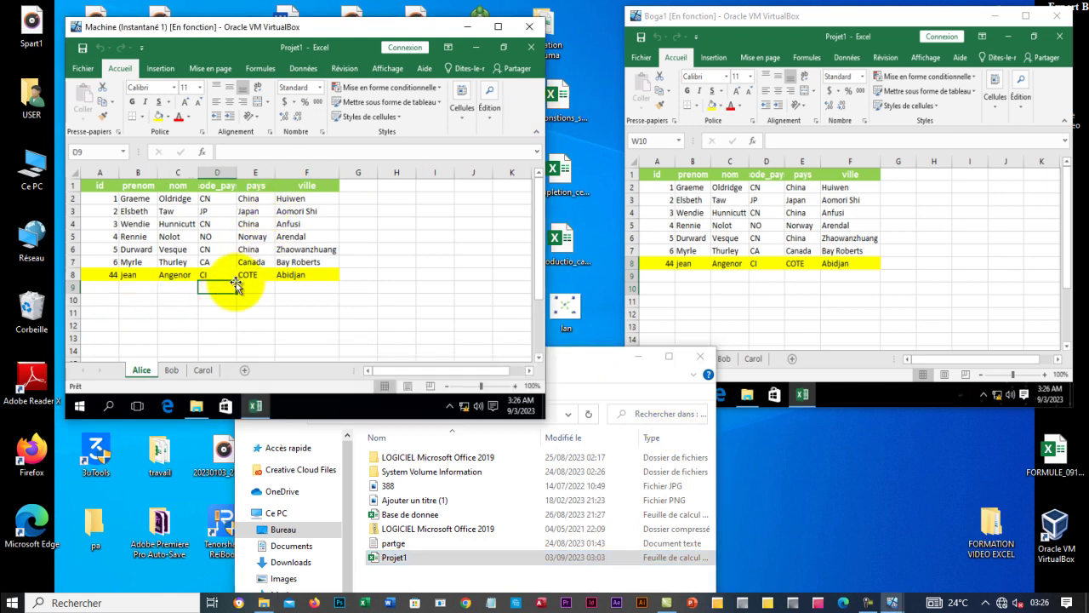
left_click(209, 277)
key("Delete")
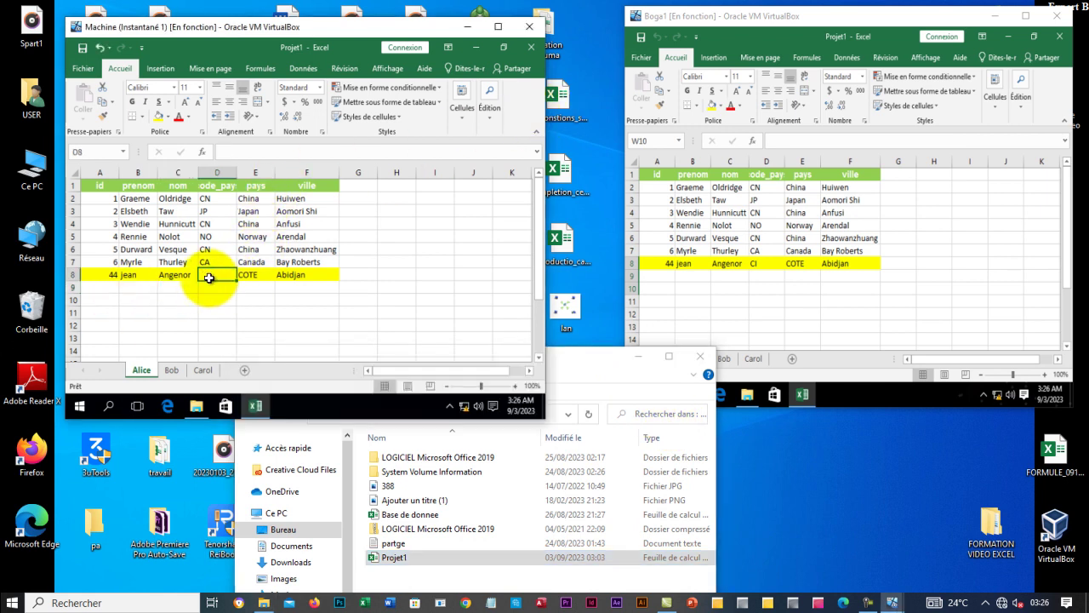
left_click(83, 53)
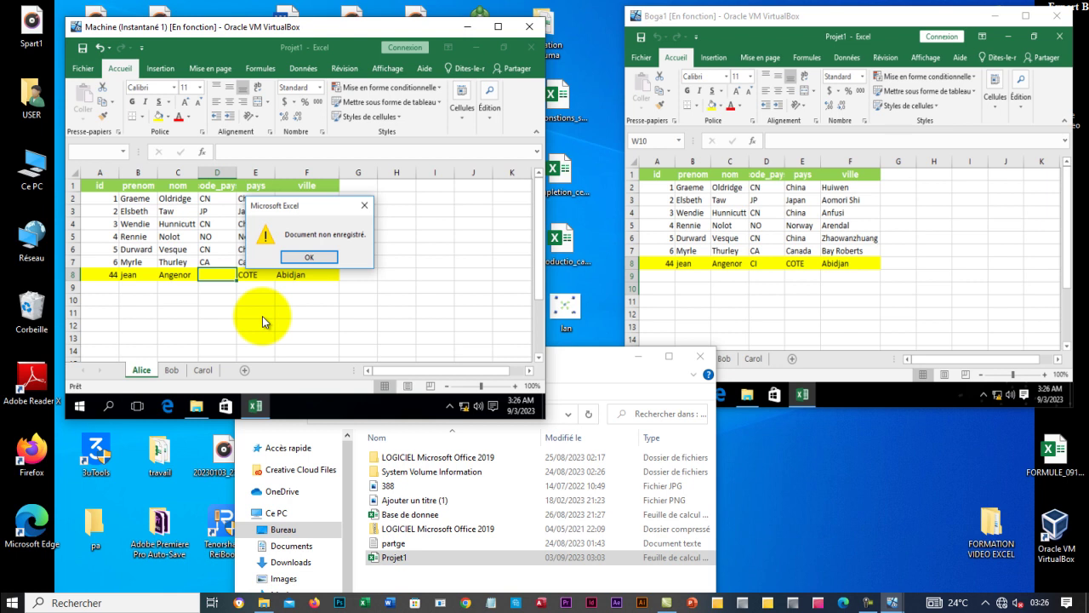
left_click(322, 256)
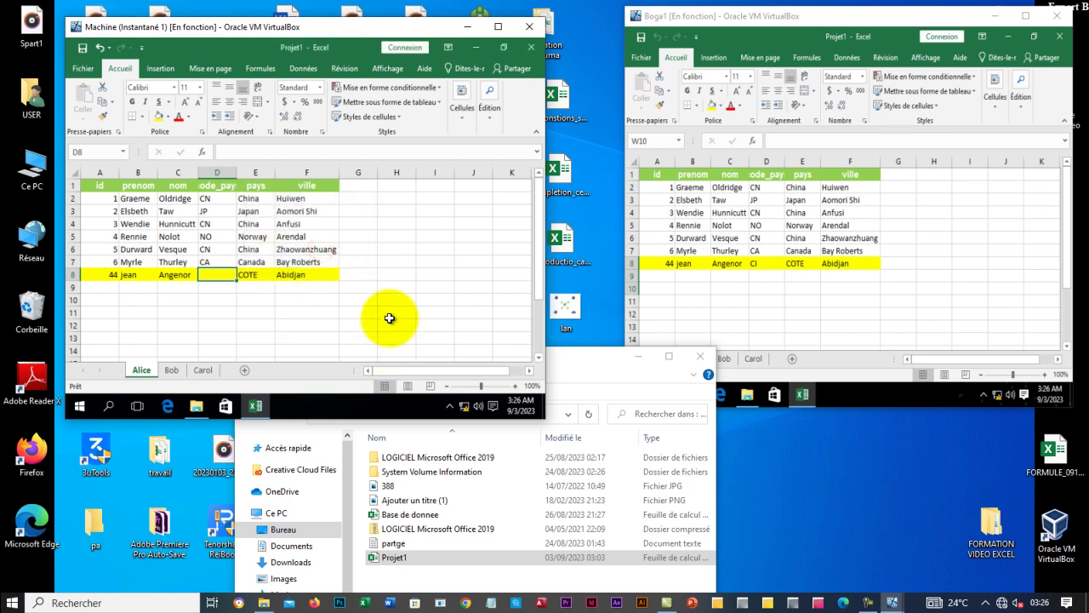
left_click(396, 312)
left_click(536, 45)
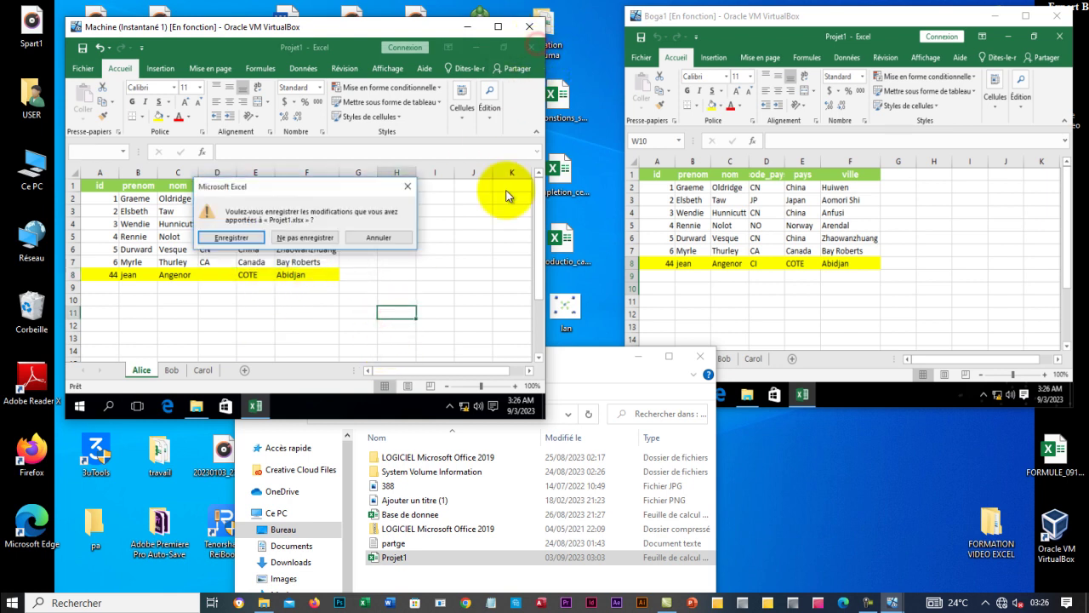
left_click(339, 237)
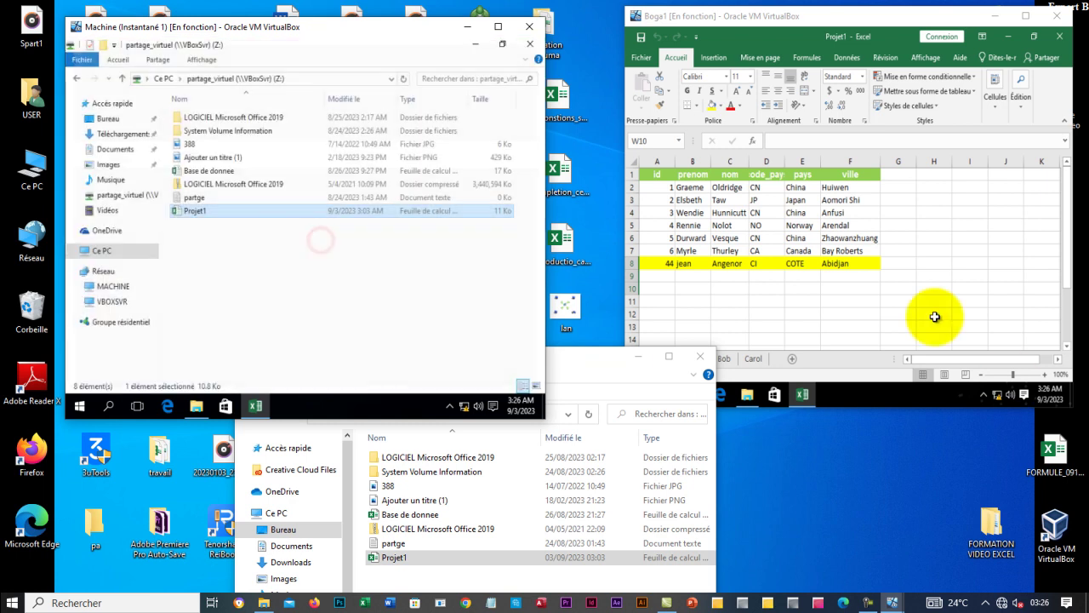
Close Excel in Boga1, reopen Projet1 on the host, and dismiss the update and licence notices.
left_click(1059, 36)
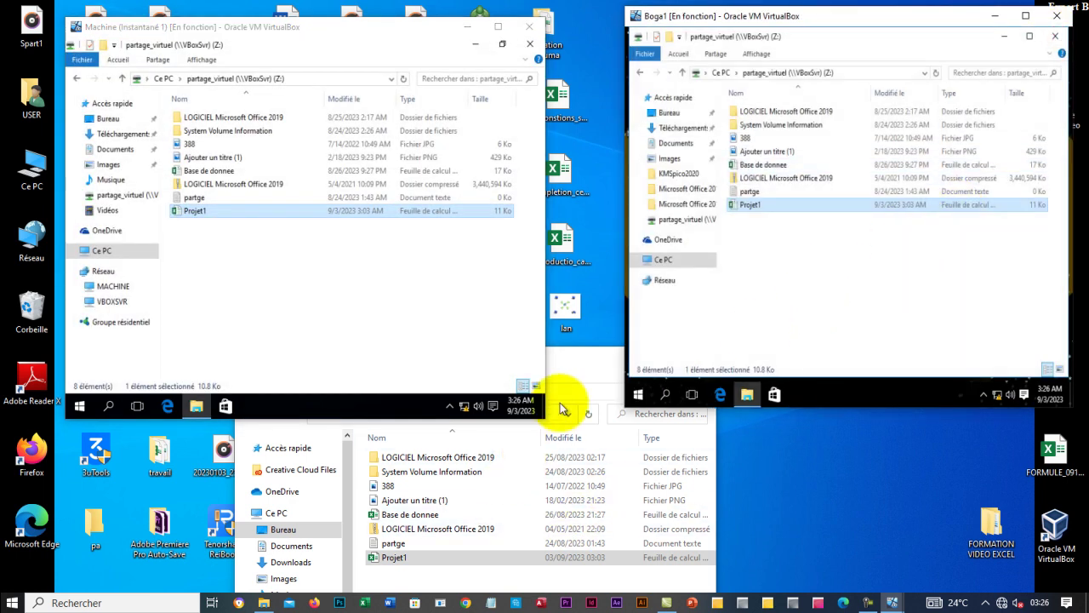
left_click(575, 374)
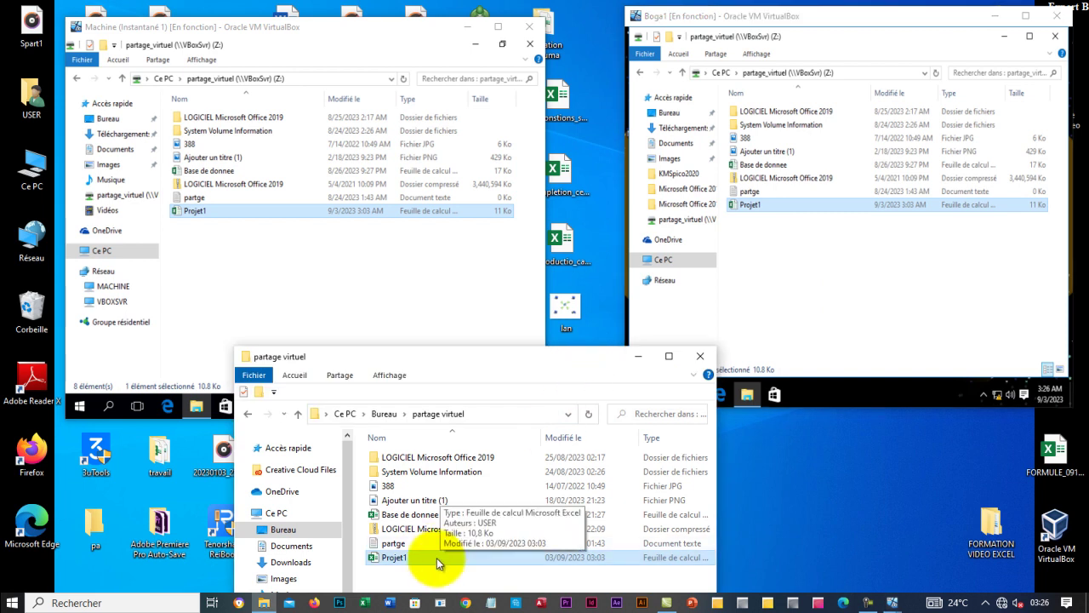
double_click(437, 558)
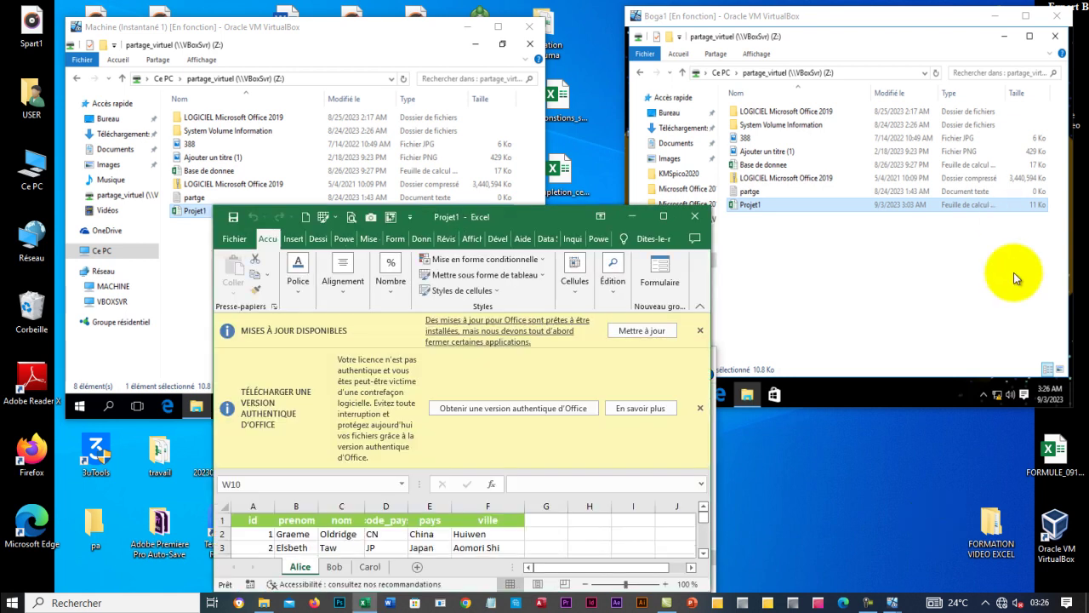
left_click(700, 331)
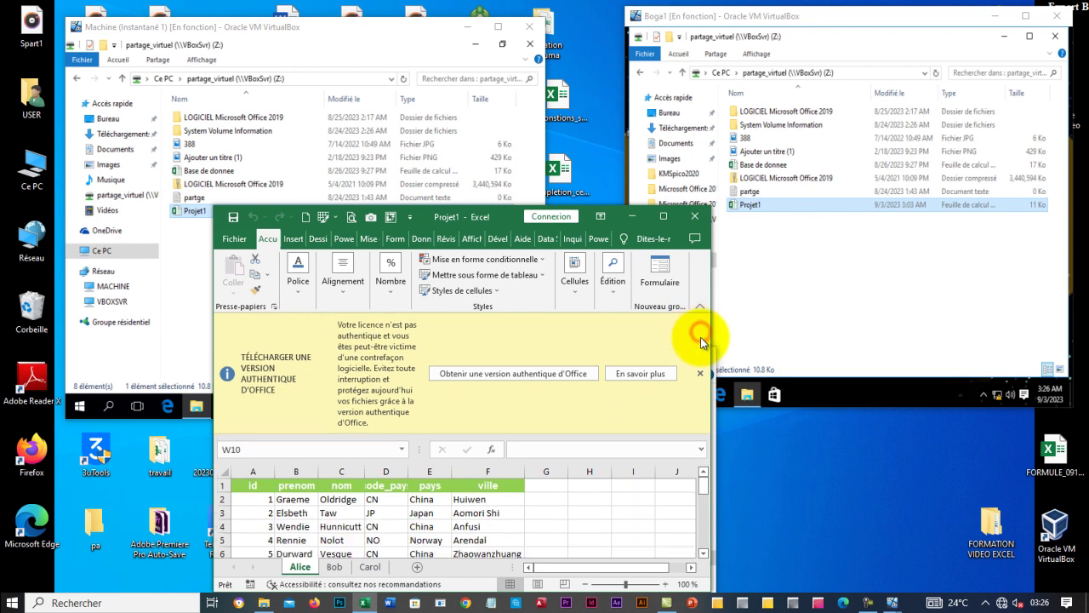
left_click(700, 373)
left_click(613, 409)
scroll(528, 441, "down", 1)
scroll(524, 439, "up", 1)
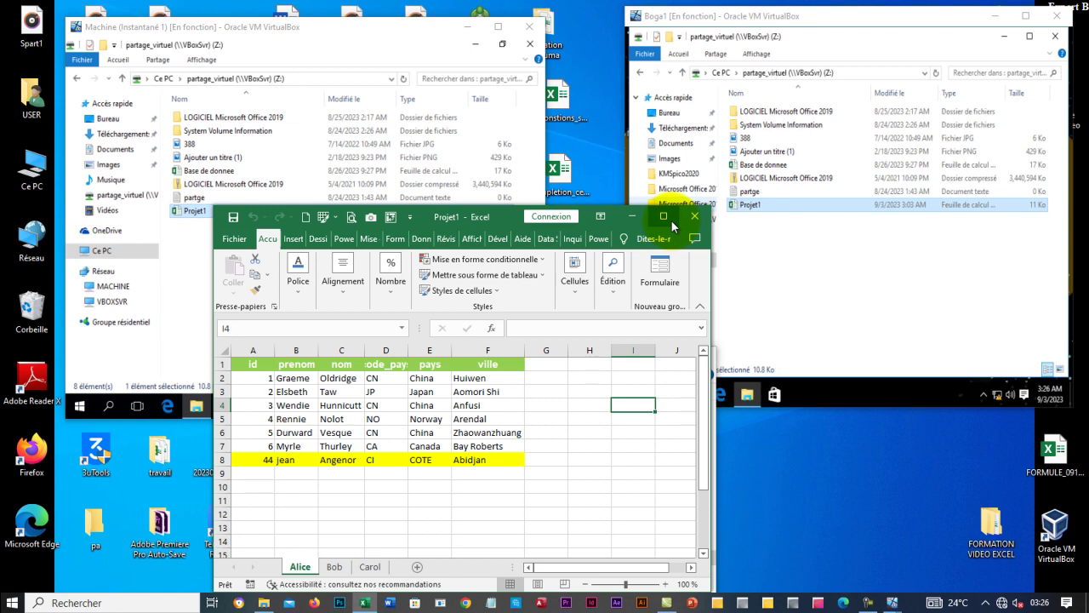
Turn on Révision > Partager le classeur (hérité) for Projet1, check Avancé, and save as shared.
left_click(669, 218)
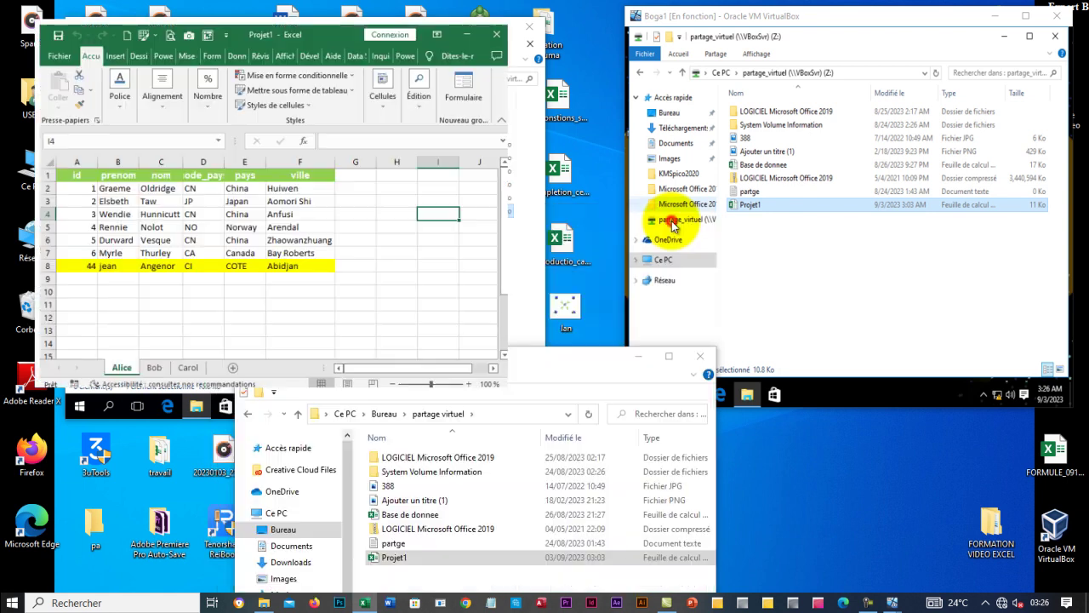
left_click(421, 168)
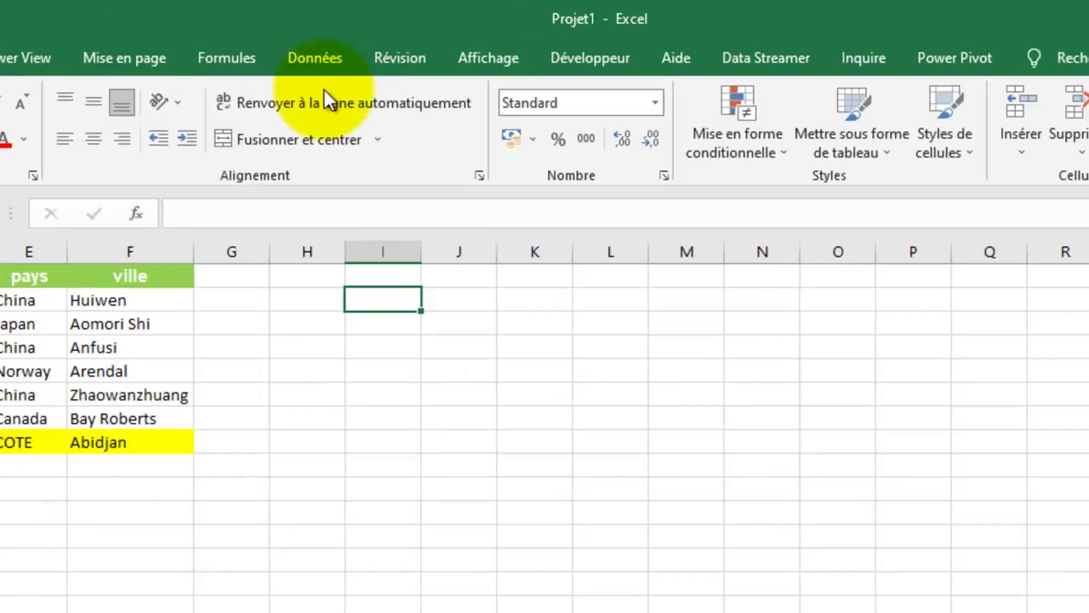
left_click(443, 31)
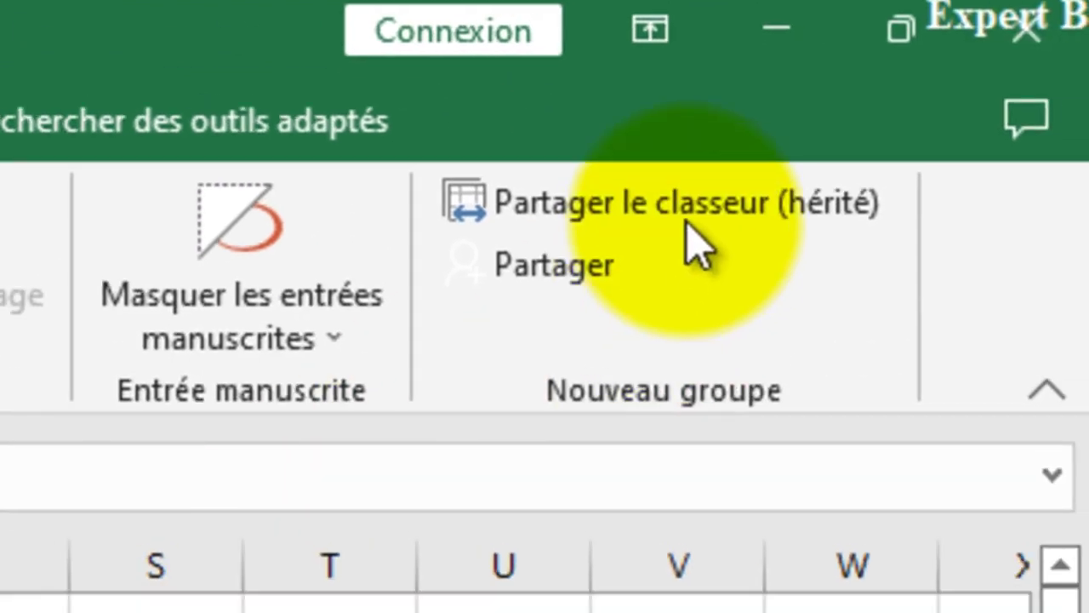
left_click(676, 223)
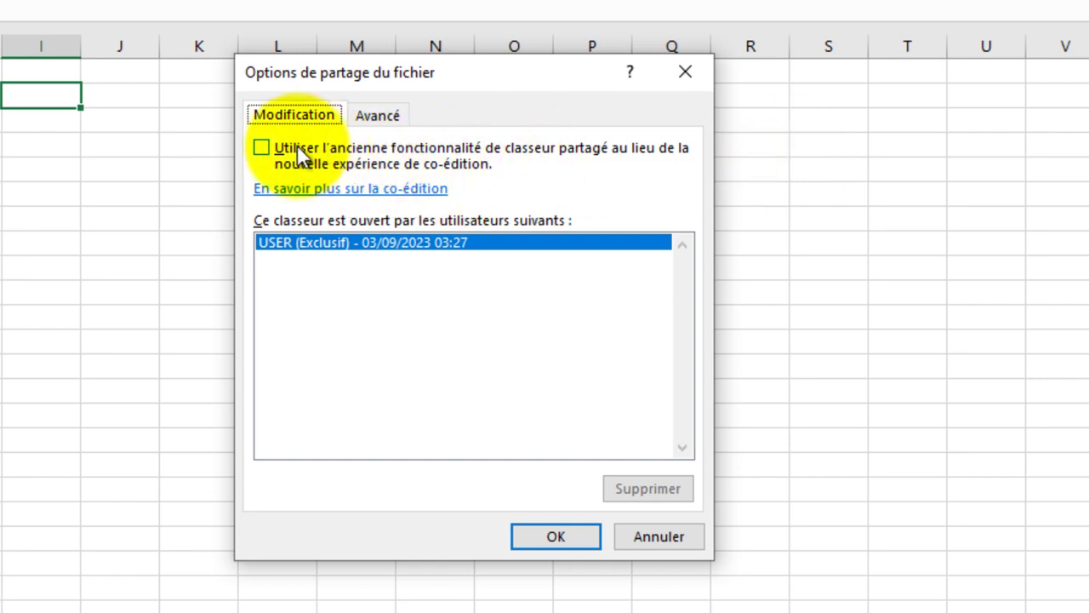
left_click(258, 150)
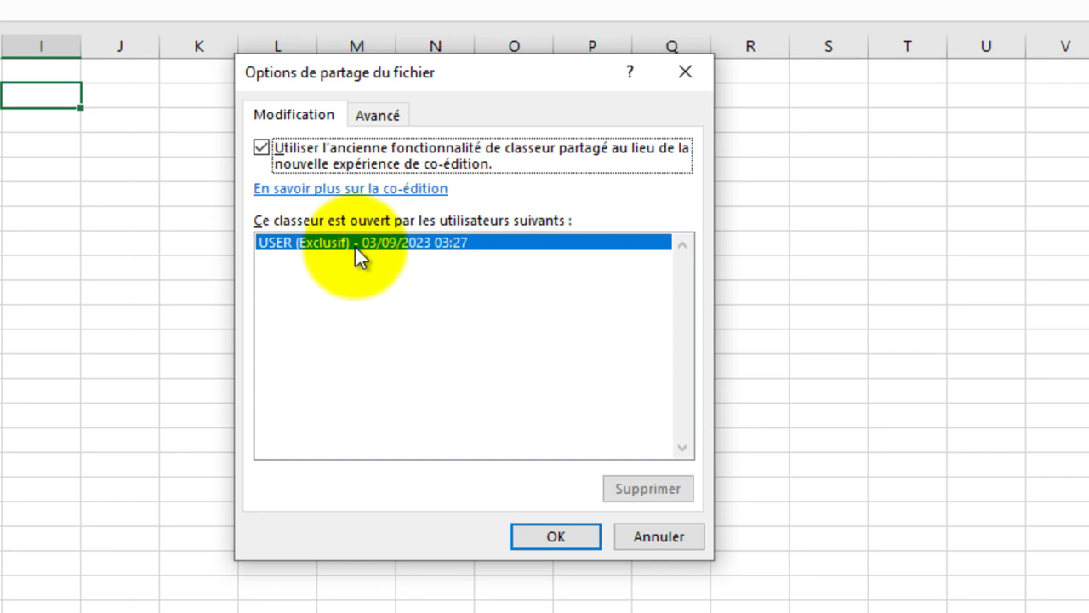
left_click(379, 114)
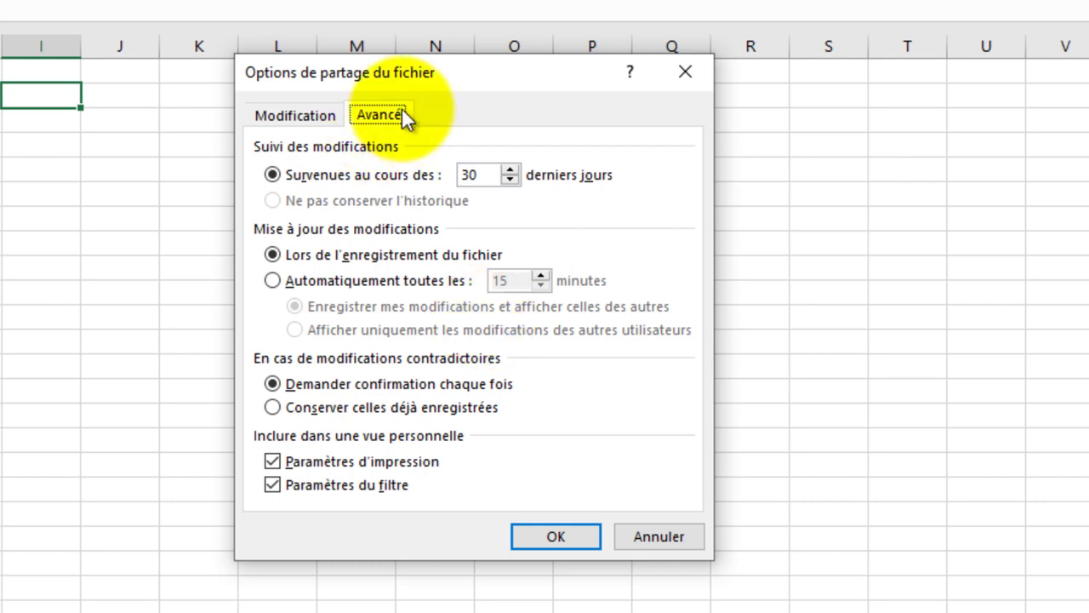
left_click(295, 113)
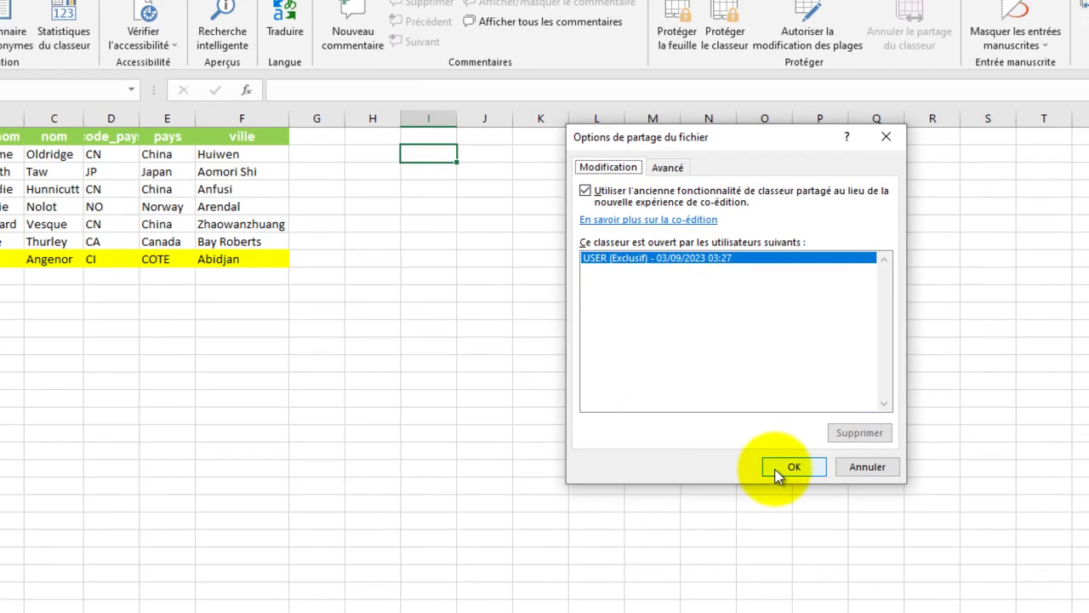
left_click(777, 475)
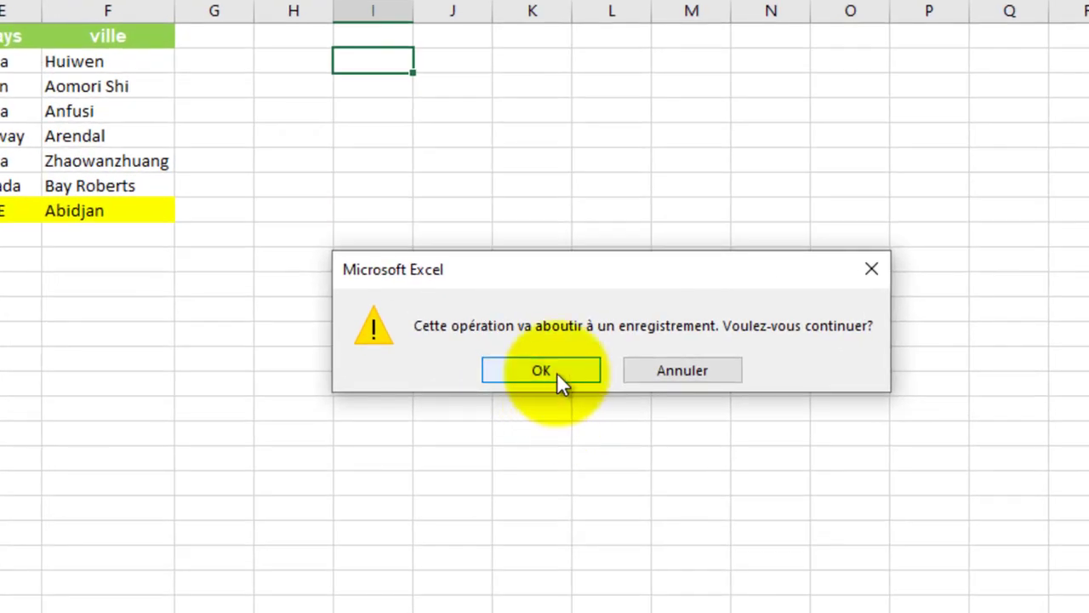
left_click(558, 370)
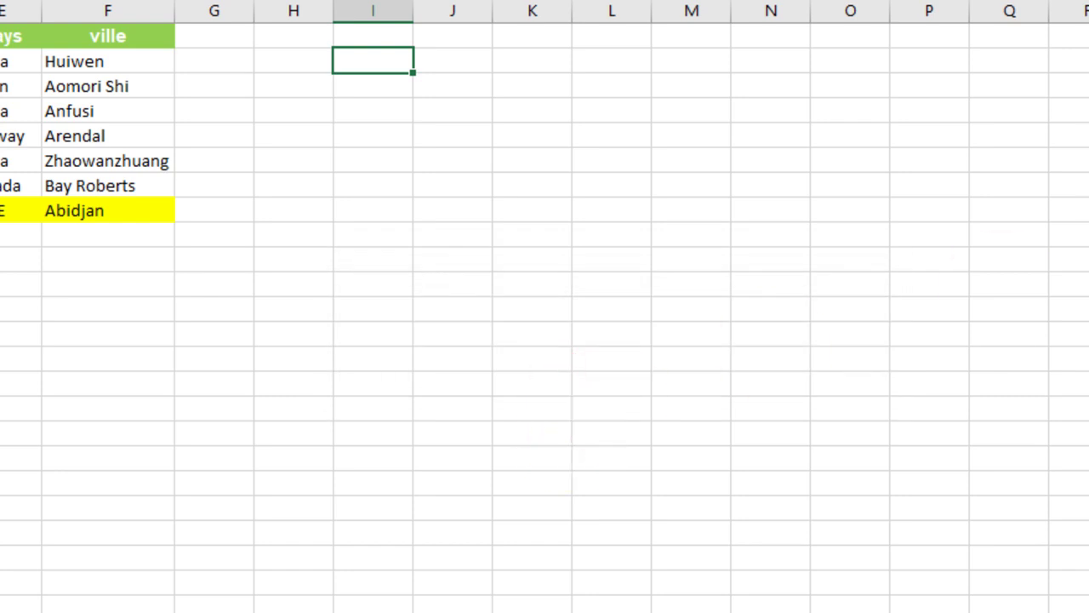
left_click(970, 267)
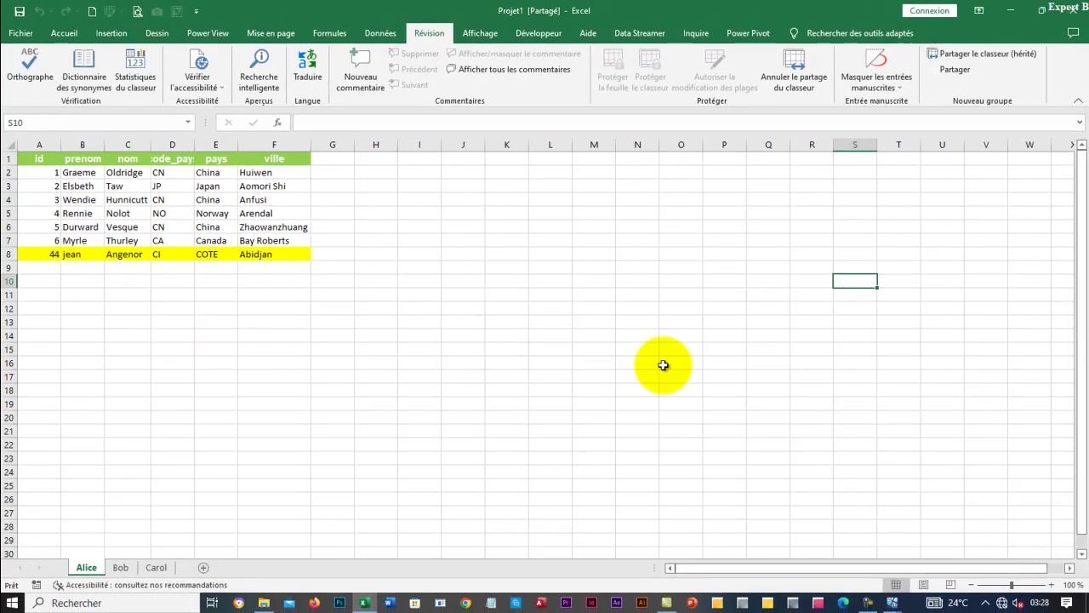
Move host Excel aside, close the partage virtuel window, and open Projet1 from Boga1's Z: drive.
left_click(1042, 15)
left_click_drag(421, 221, 569, 241)
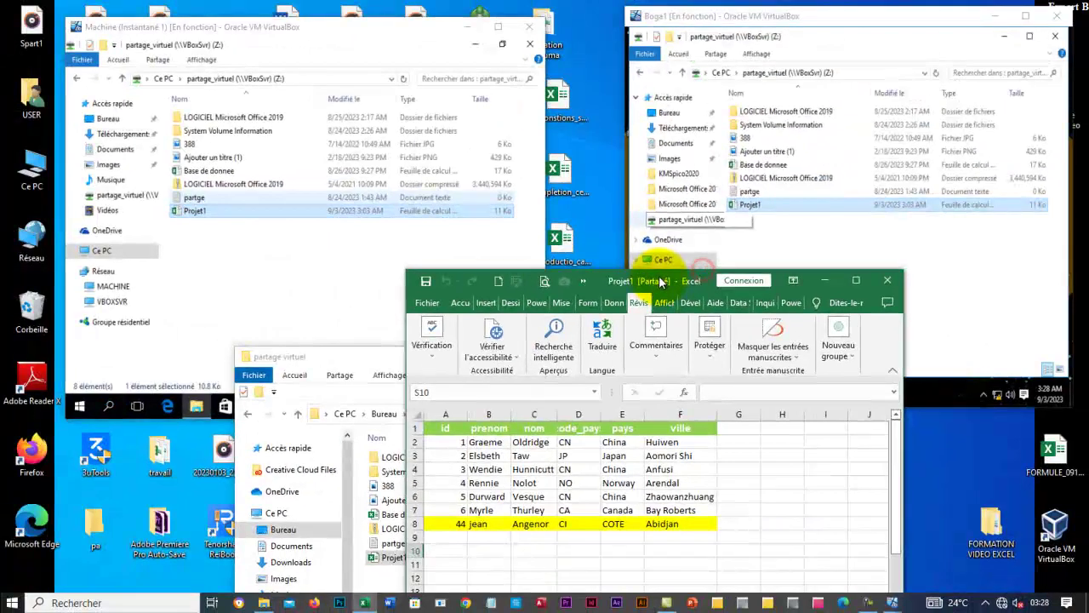
left_click(29, 432)
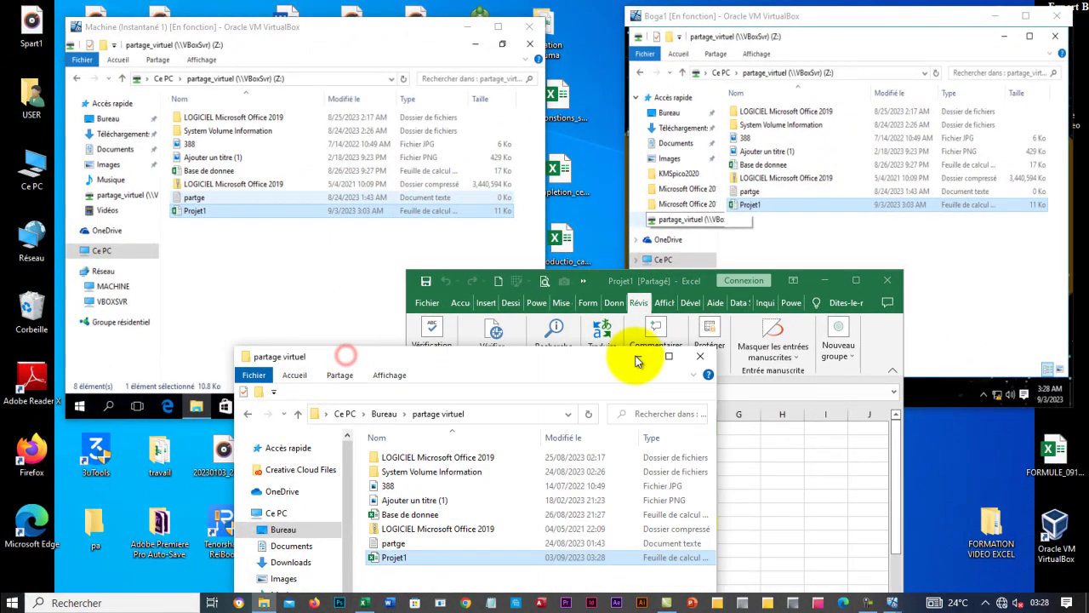
left_click(699, 355)
left_click_drag(674, 279, 609, 296)
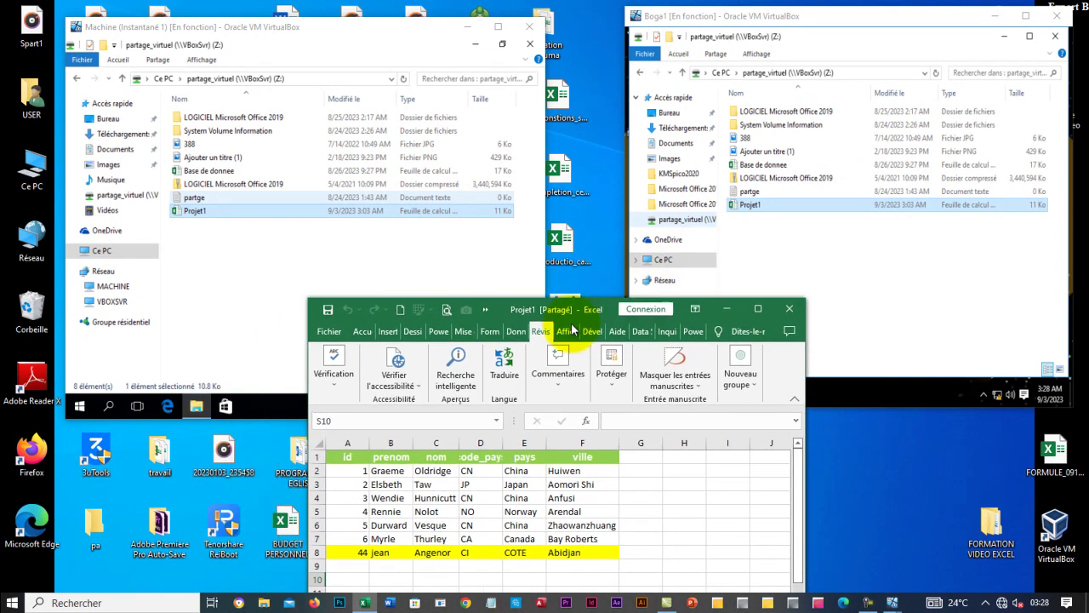
double_click(834, 204)
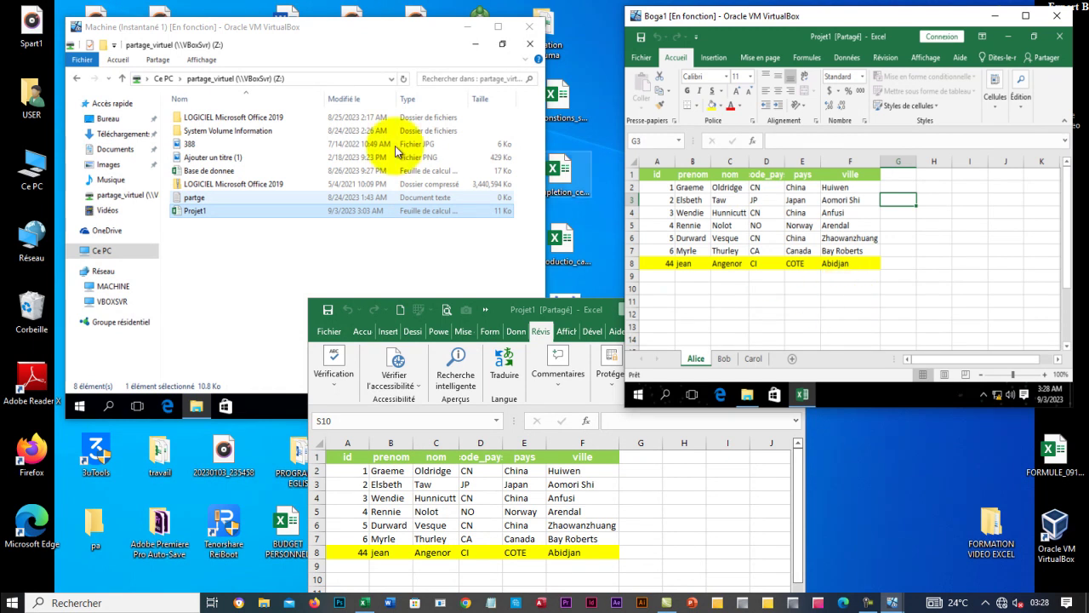
Bring up Projet1 in the Machine VM, check the Bob and Carol sheets, then return to Alice.
left_click(235, 214)
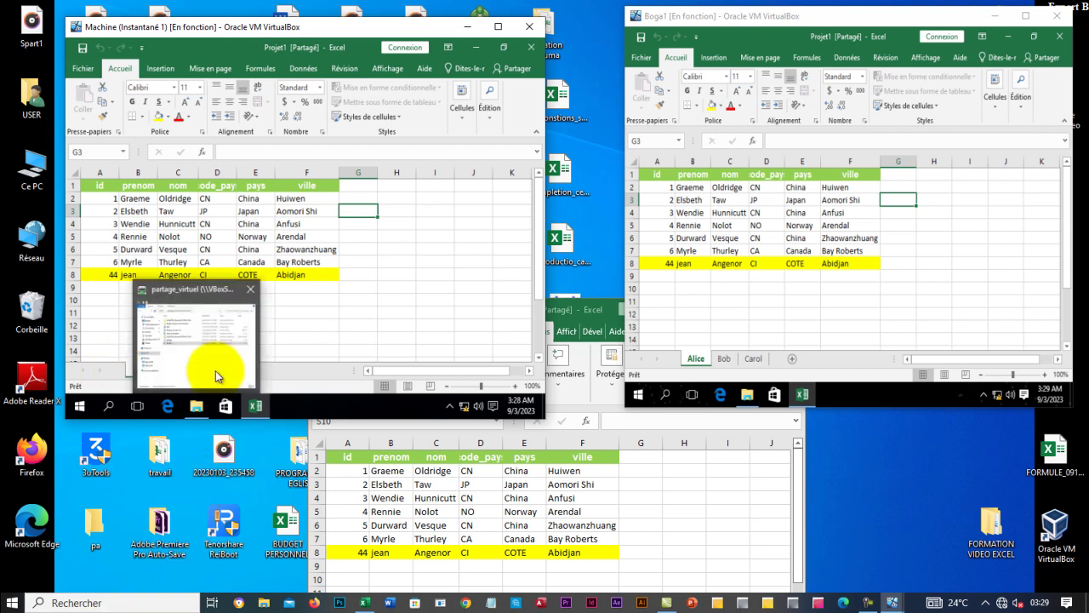
left_click(174, 371)
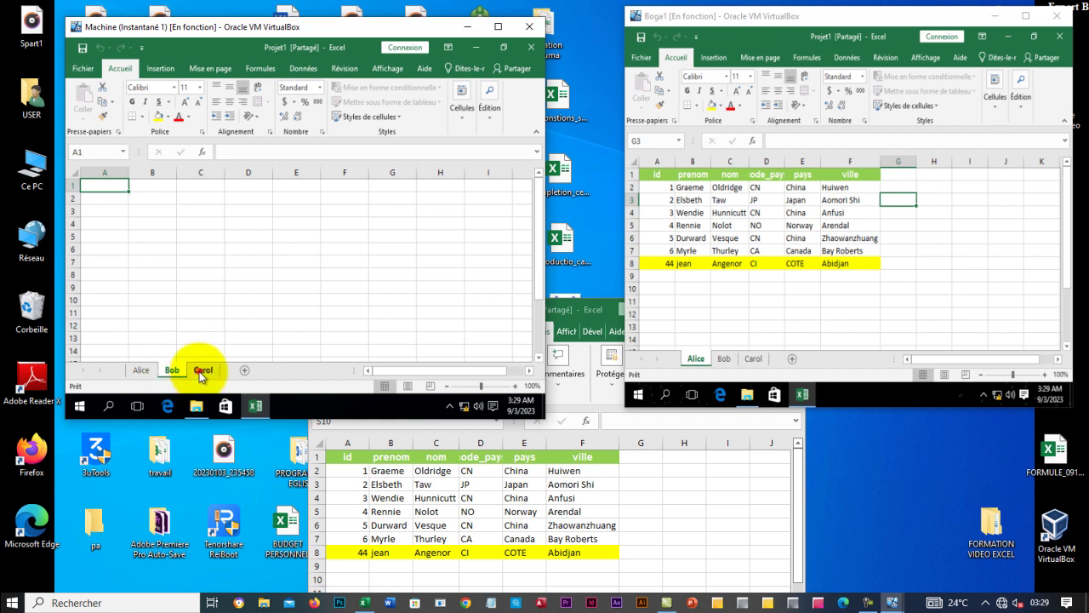
left_click(201, 370)
left_click(168, 369)
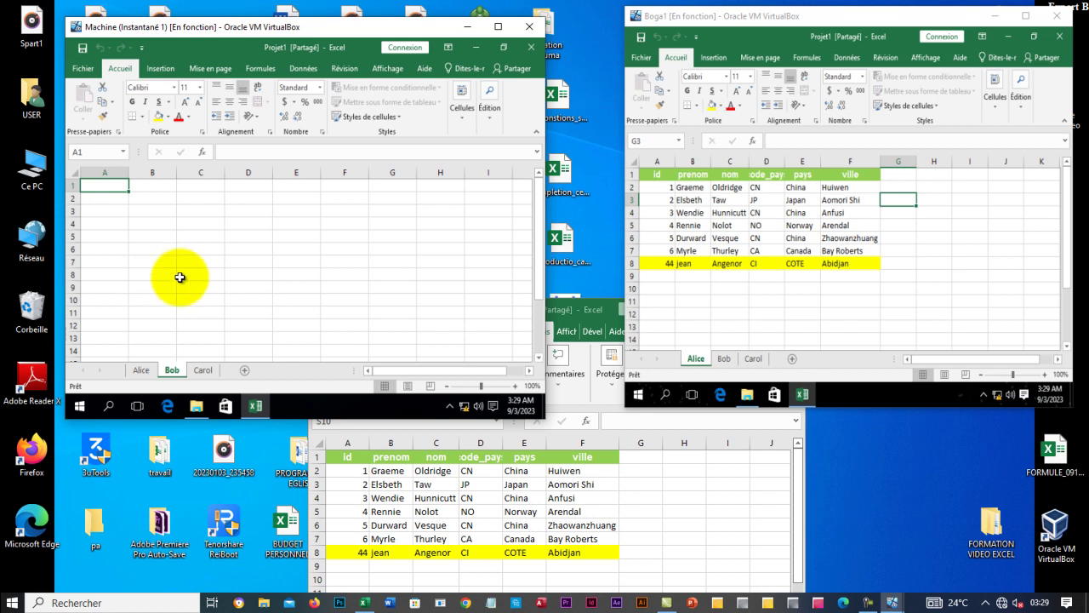
left_click(141, 369)
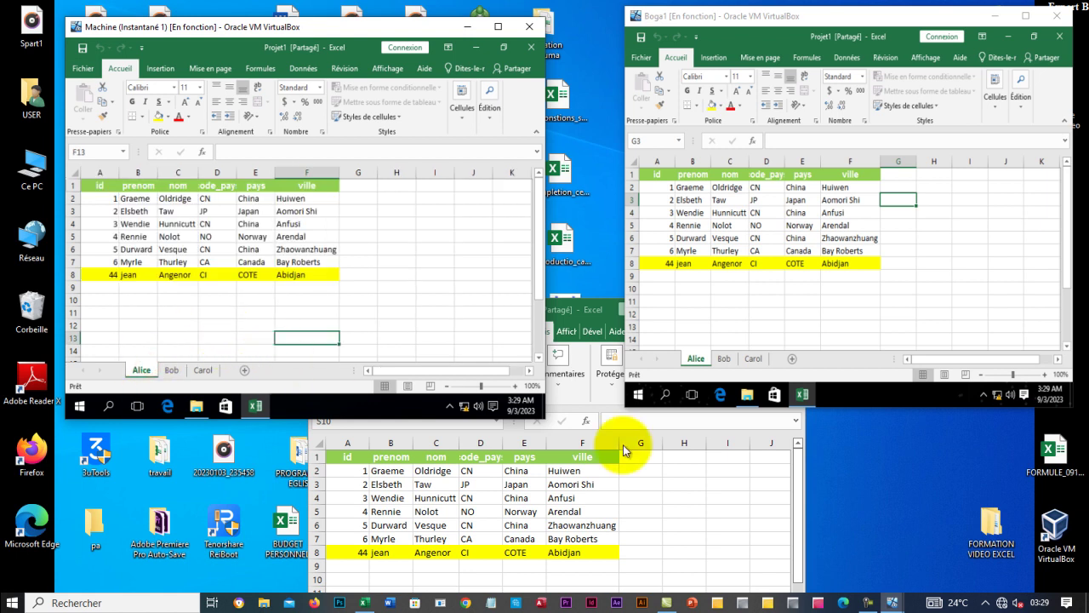
left_click(880, 461)
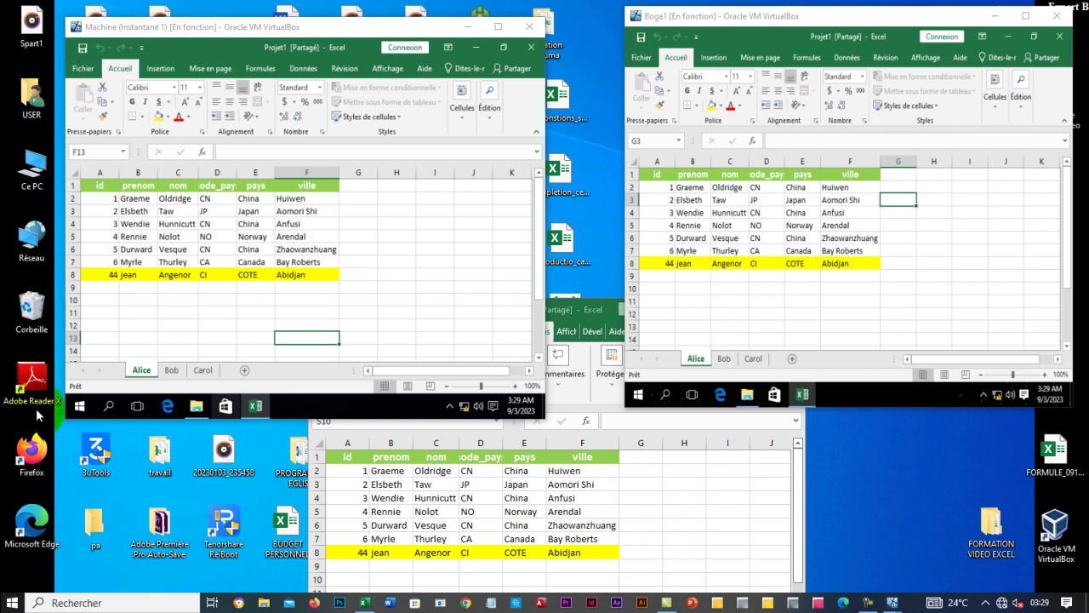
left_click(72, 275)
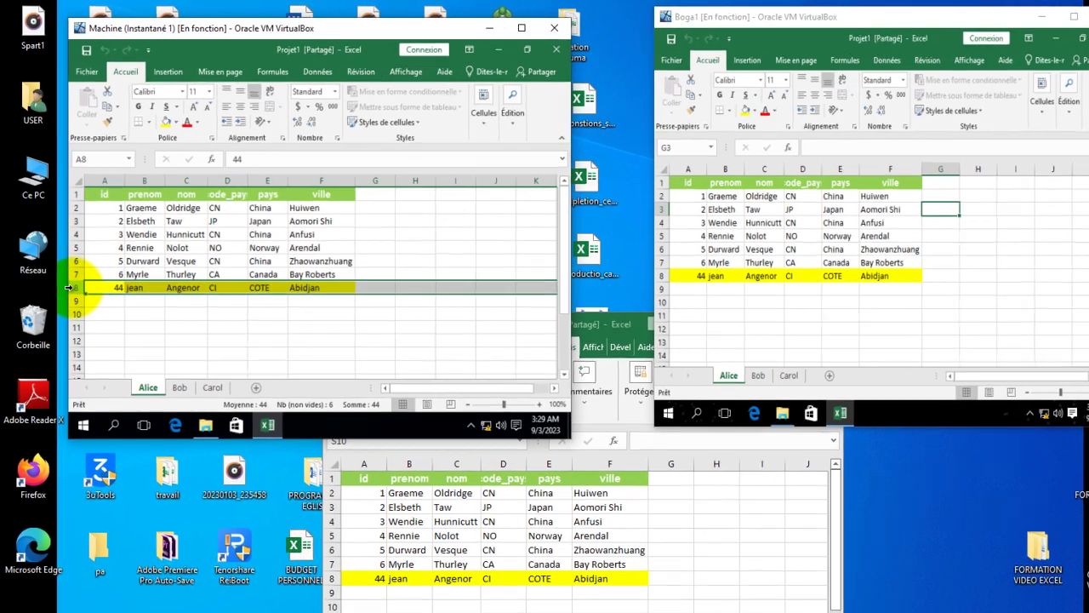
right_click(70, 288)
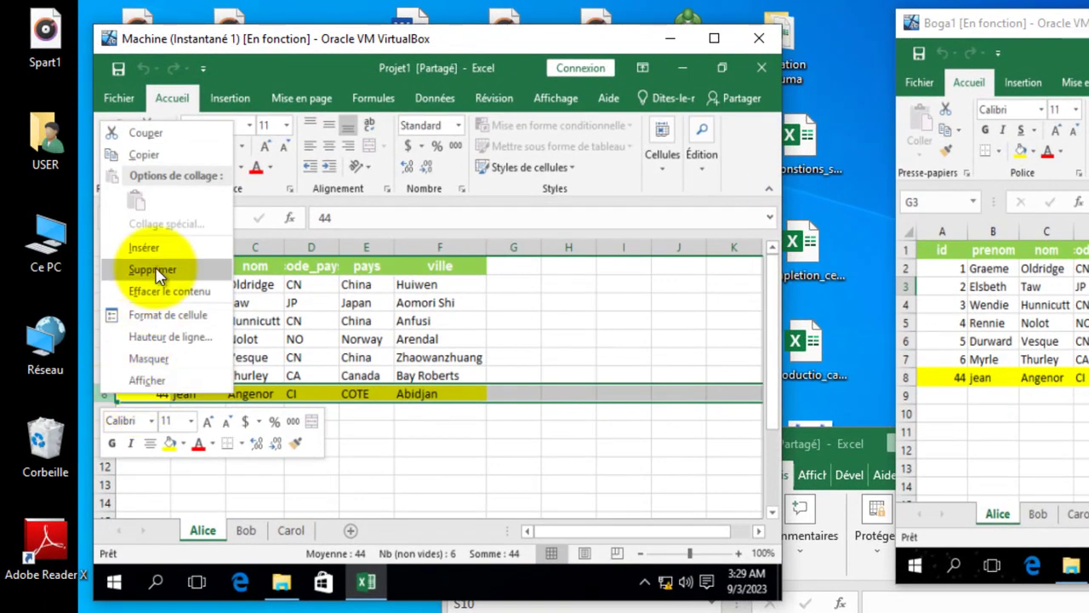
left_click(153, 269)
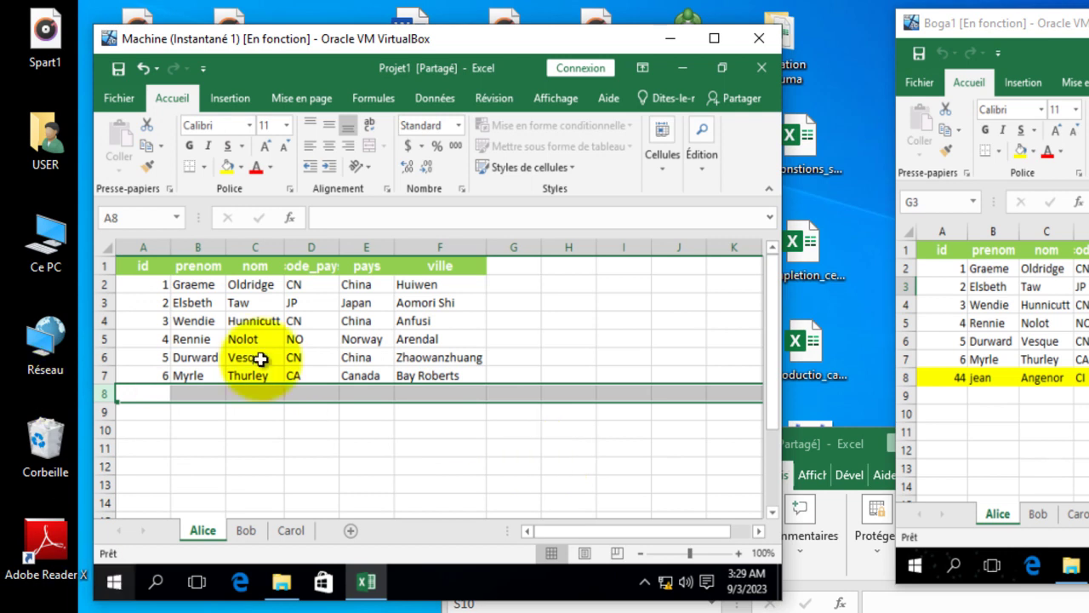
left_click_drag(254, 321, 311, 339)
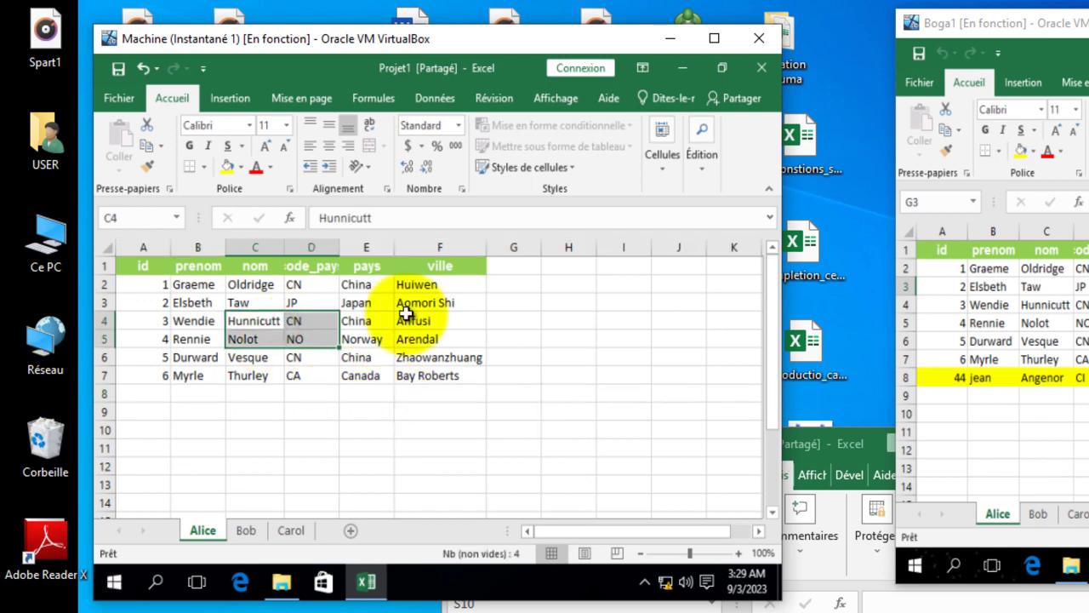
left_click(403, 337)
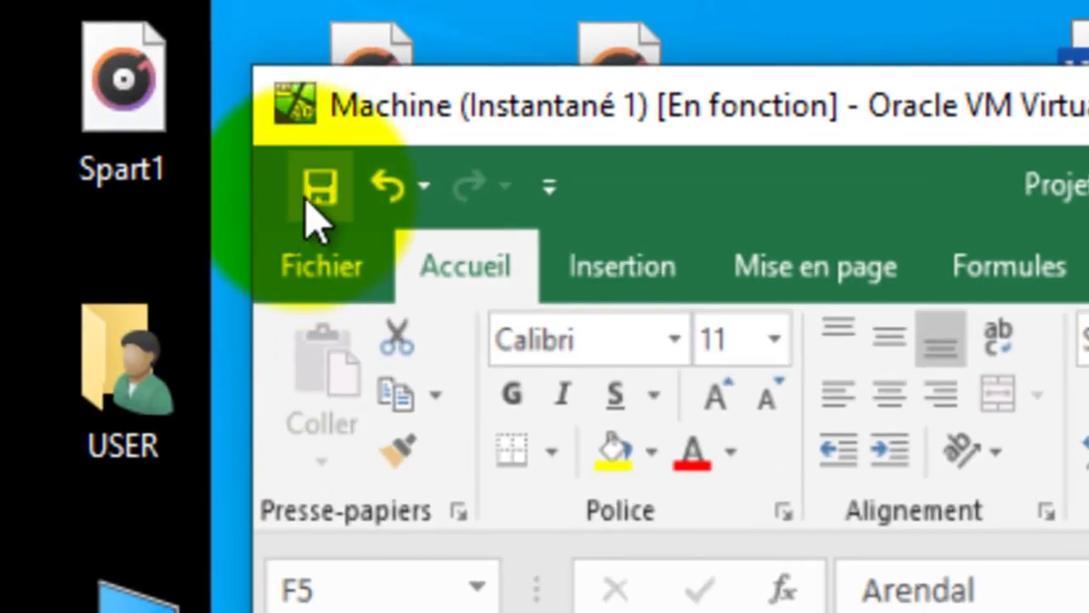
Save the Machine VM's Projet1 so the row 8 deletion reaches the shared file.
left_click(118, 68)
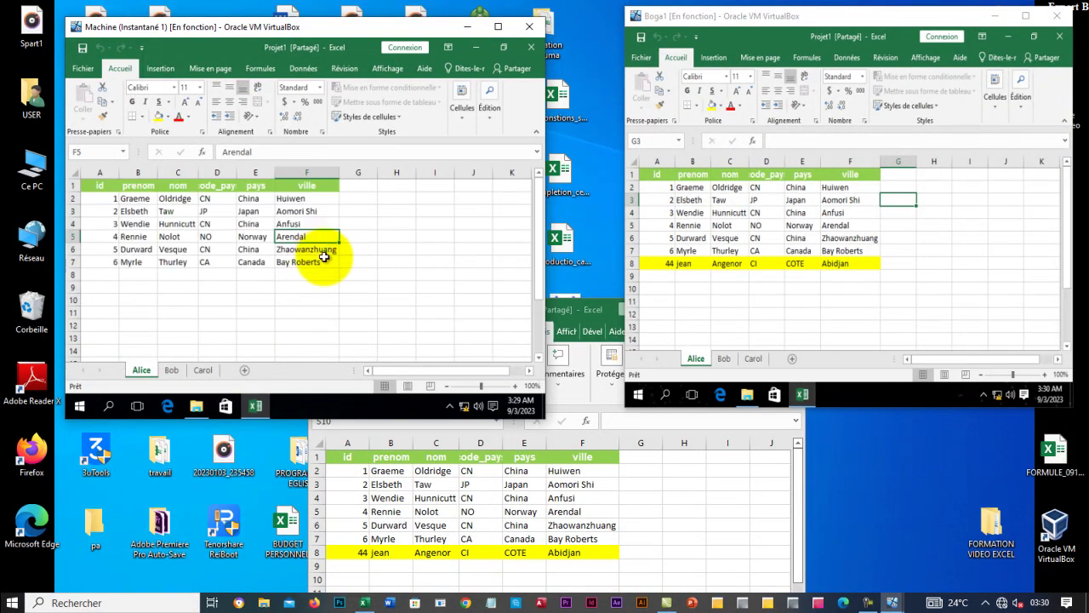
left_click(172, 226)
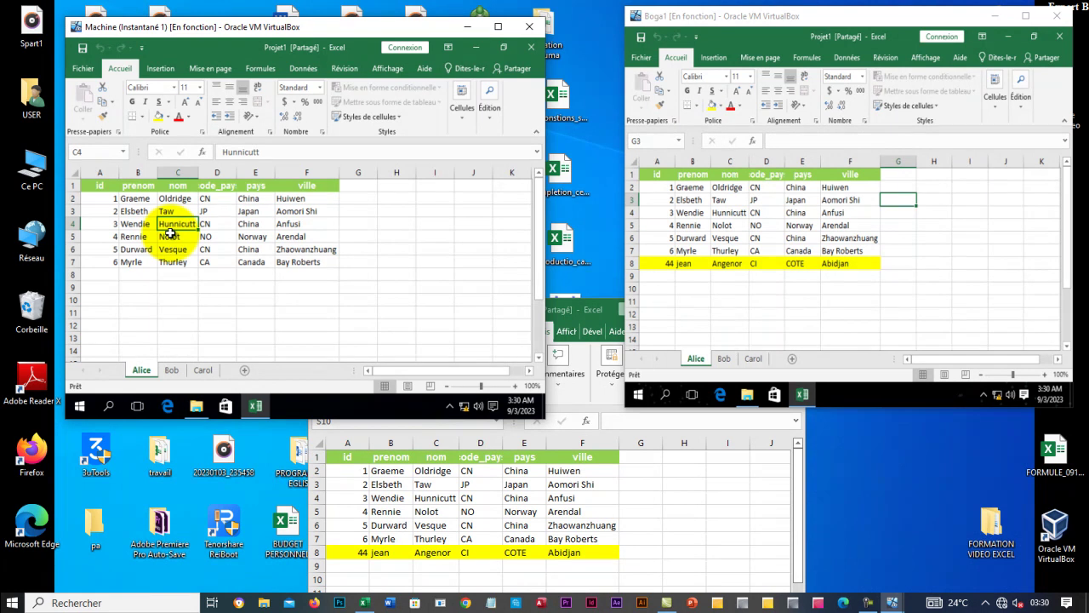
left_click(177, 273)
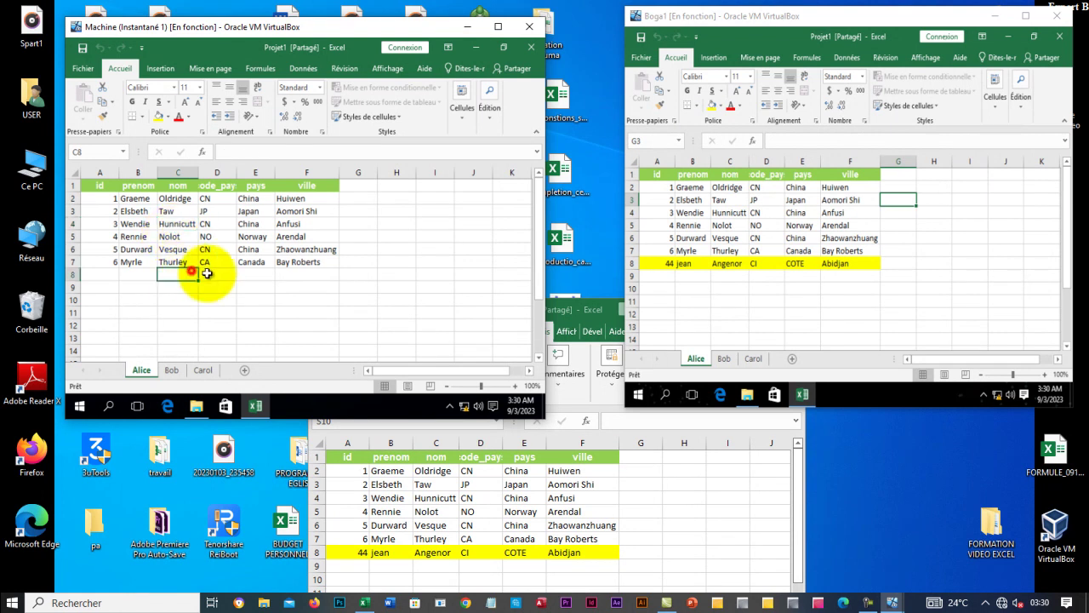
left_click(740, 262)
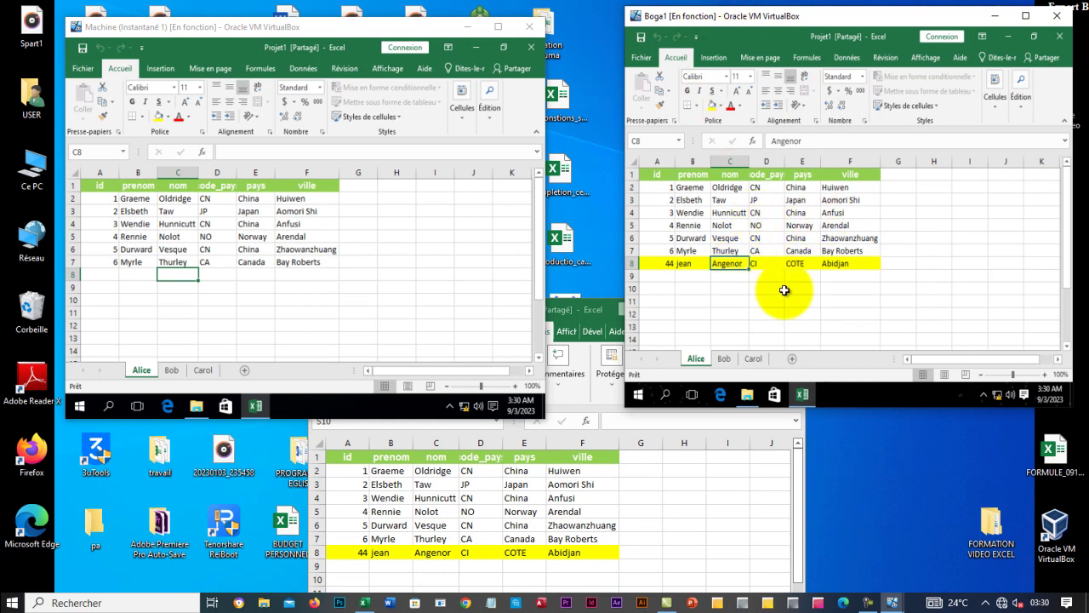
Save Boga1's Projet1 and accept the 'classeur mis à jour' notice so row 8 disappears.
left_click(641, 38)
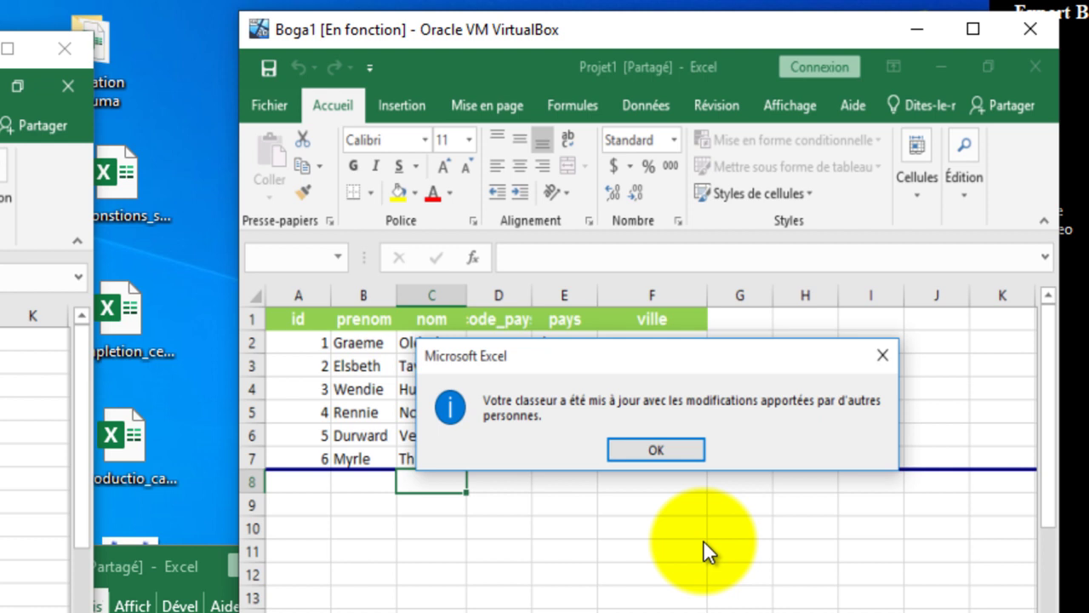
left_click(691, 448)
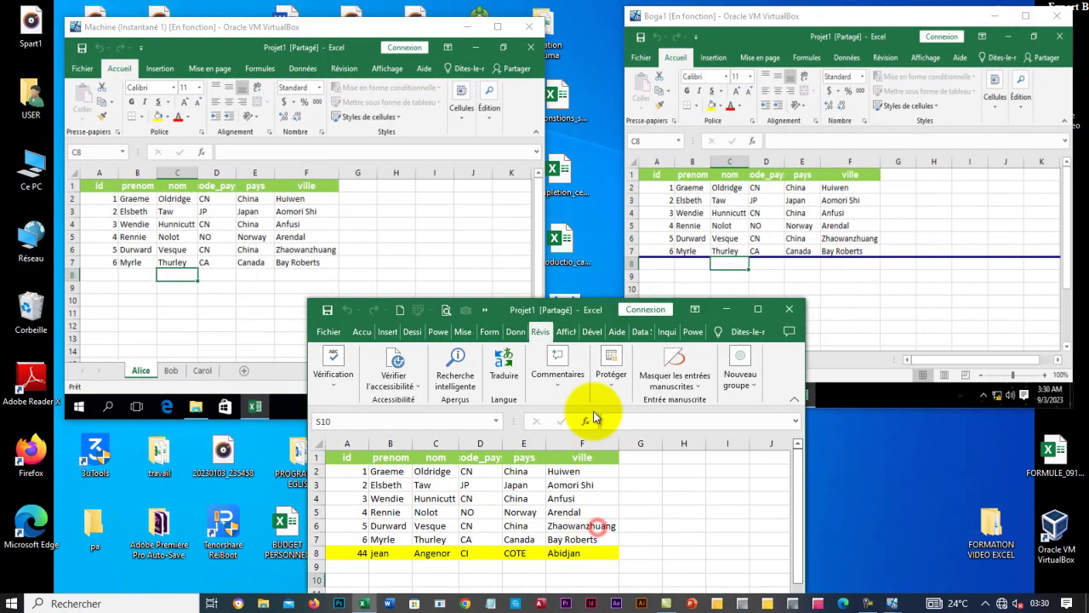
Update the host's Projet1 to drop row 8 and scroll the data table back into view.
left_click(327, 311)
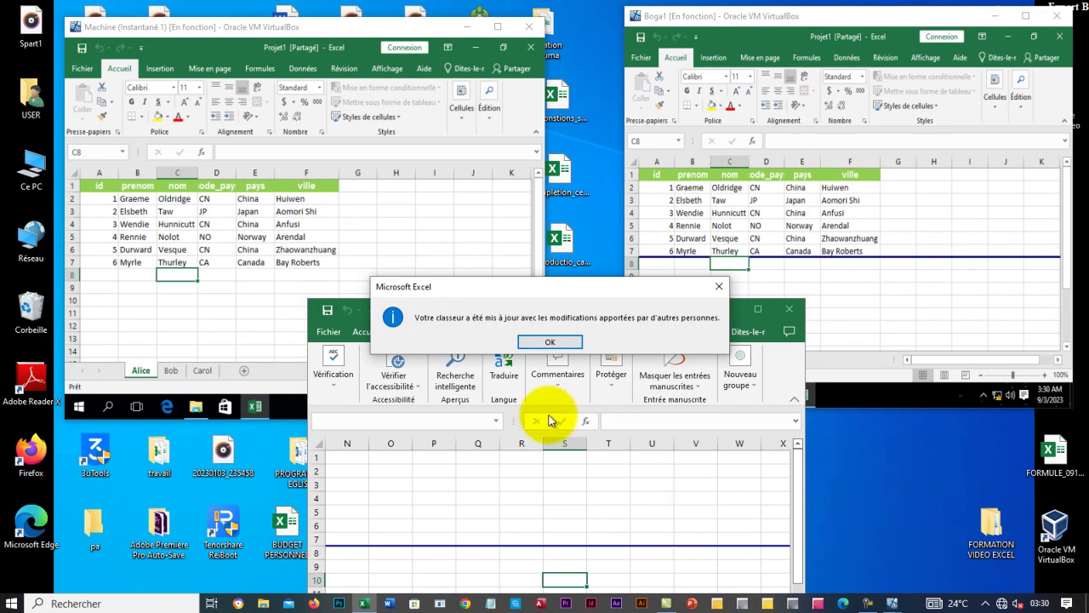
left_click(551, 343)
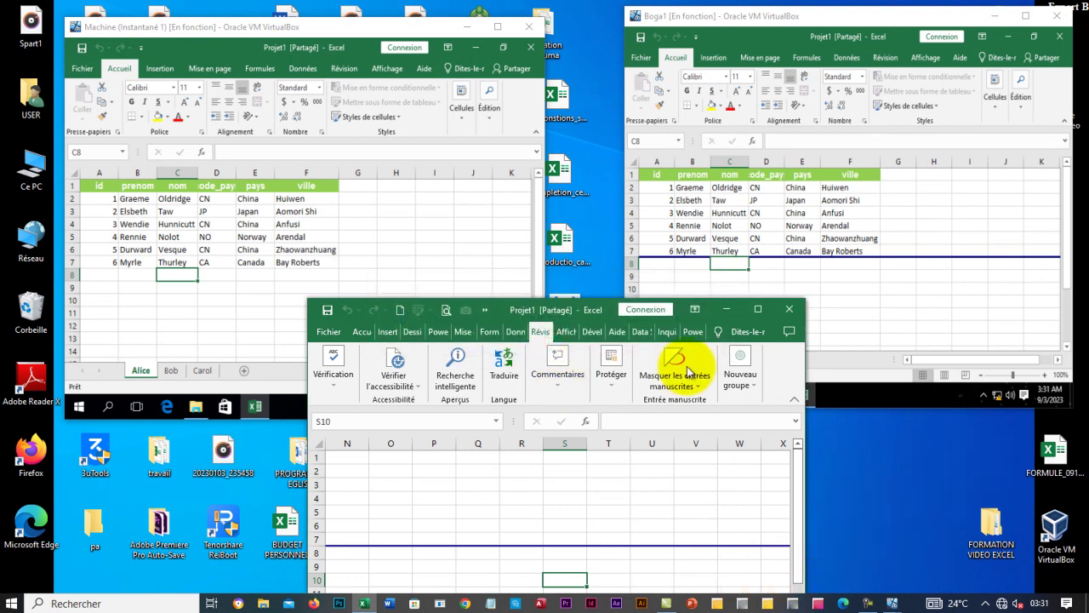
left_click_drag(562, 309, 606, 226)
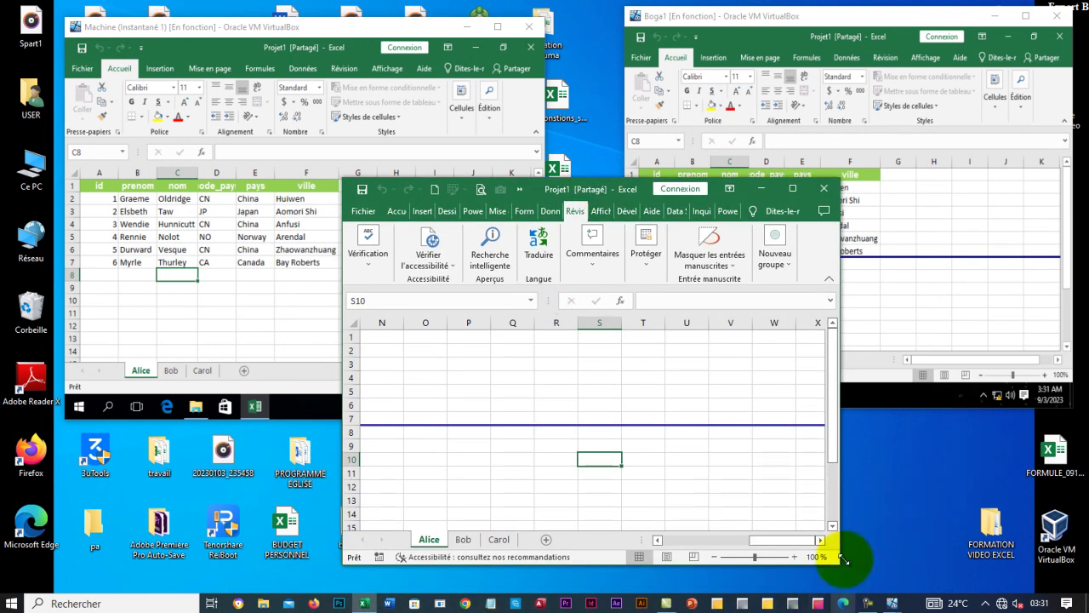
left_click_drag(791, 540, 661, 539)
left_click(425, 433)
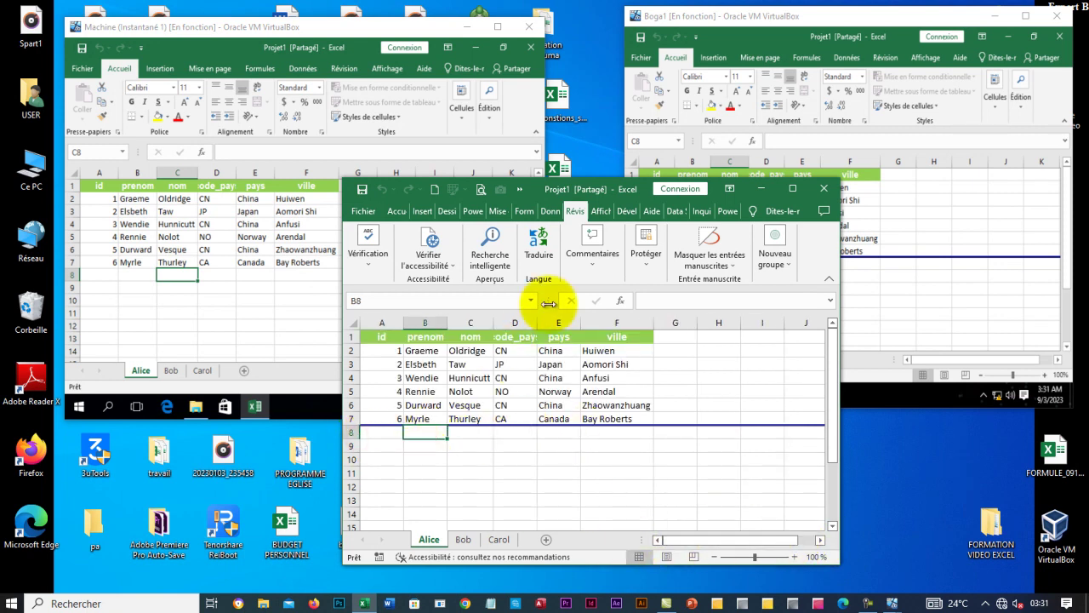
left_click_drag(550, 189, 449, 213)
left_click(293, 454)
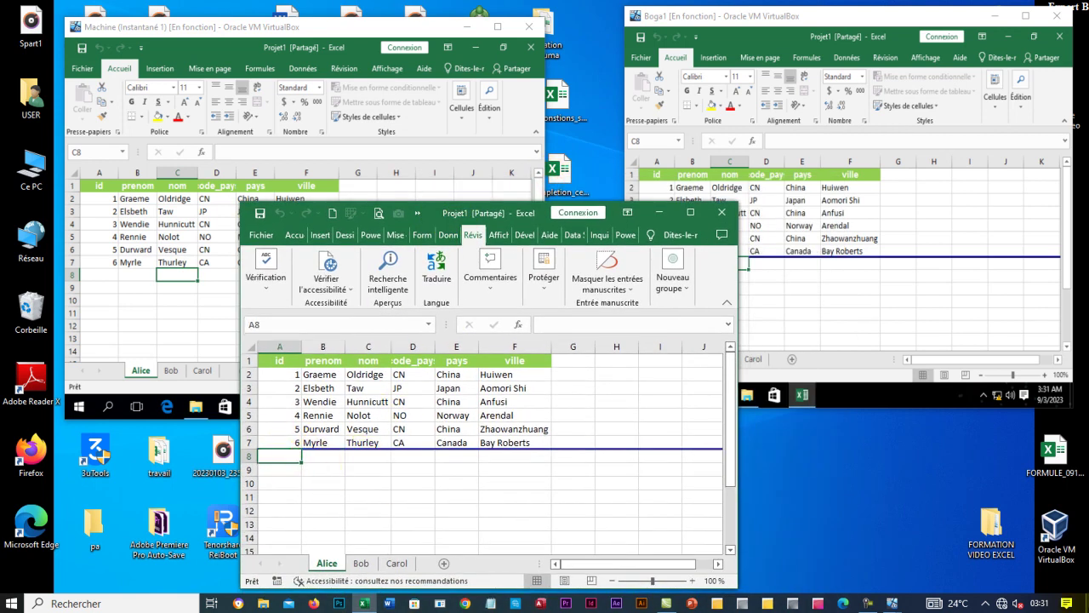
type("7")
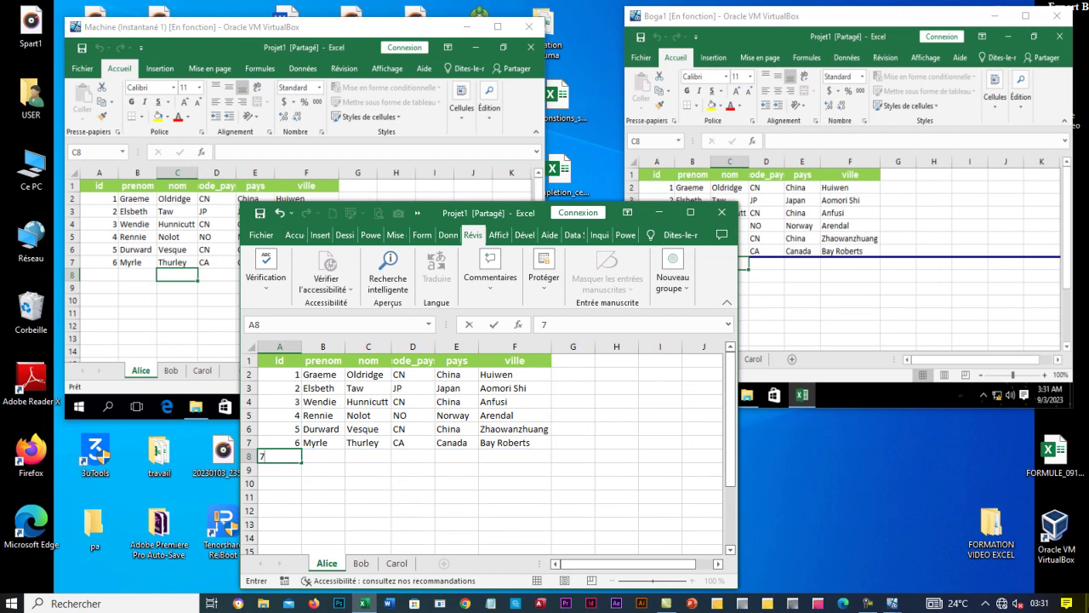
key("Tab")
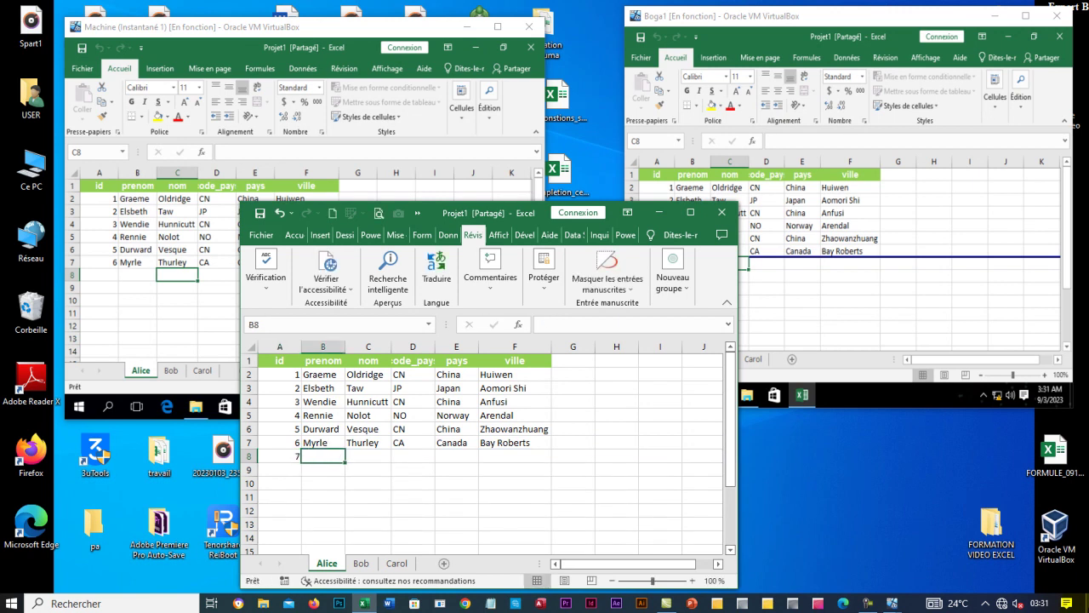
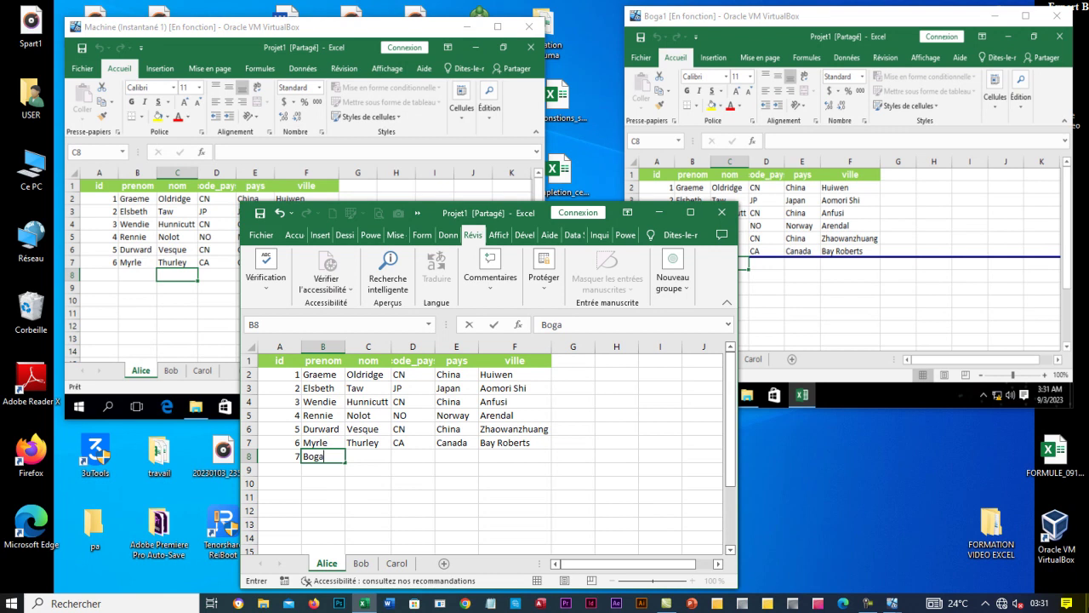
key("Tab")
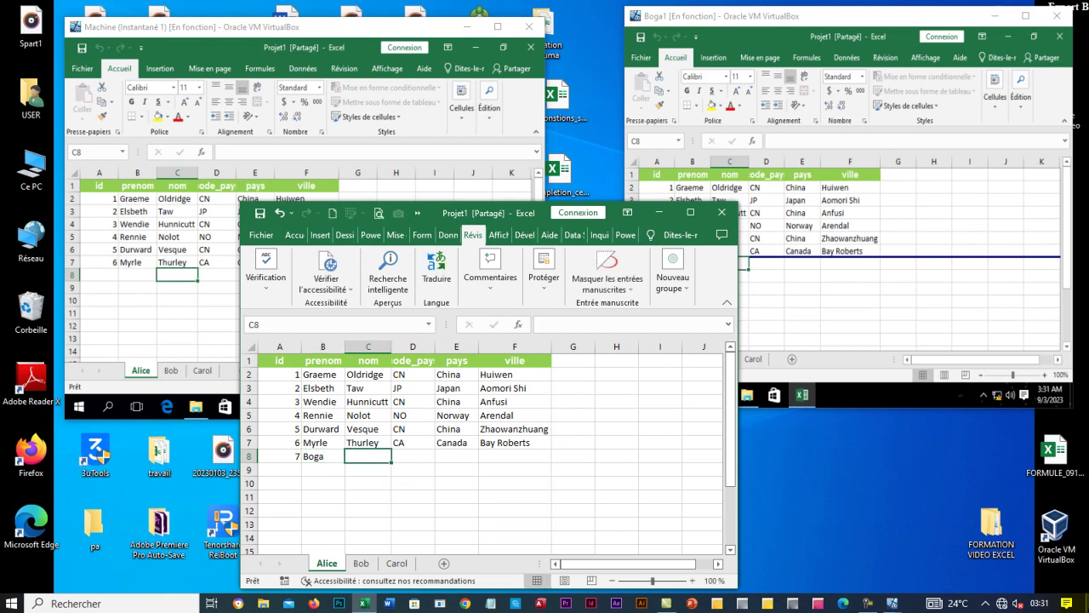
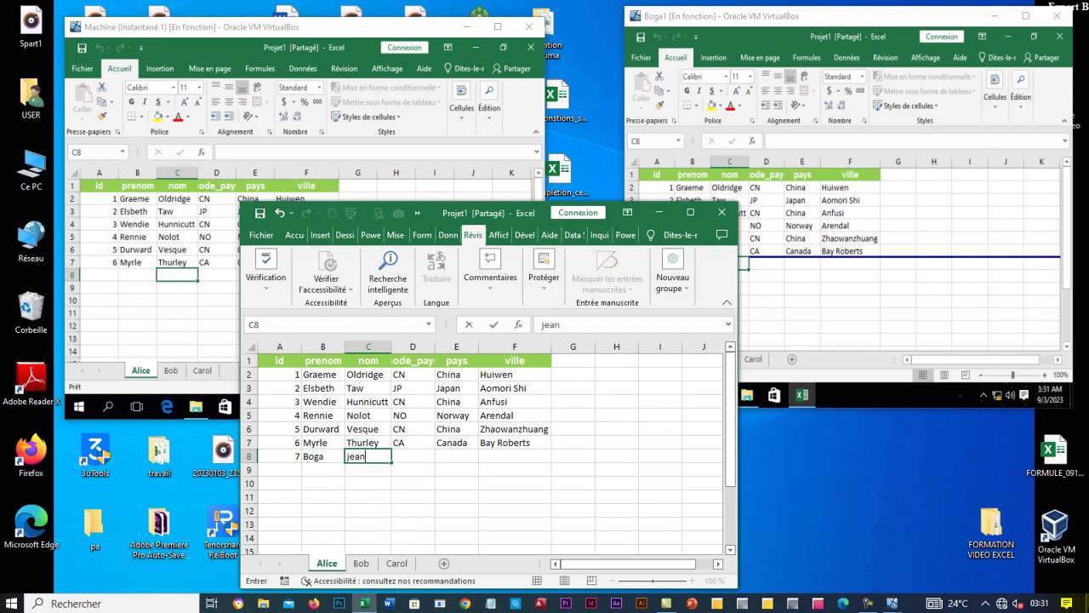
key("Tab")
type("CI")
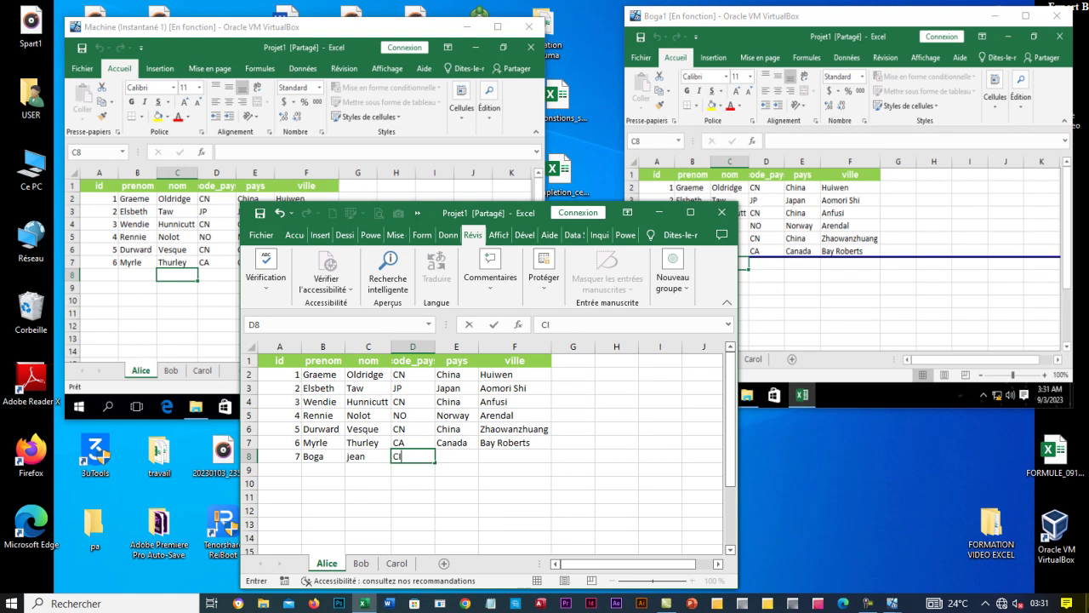
key("Tab")
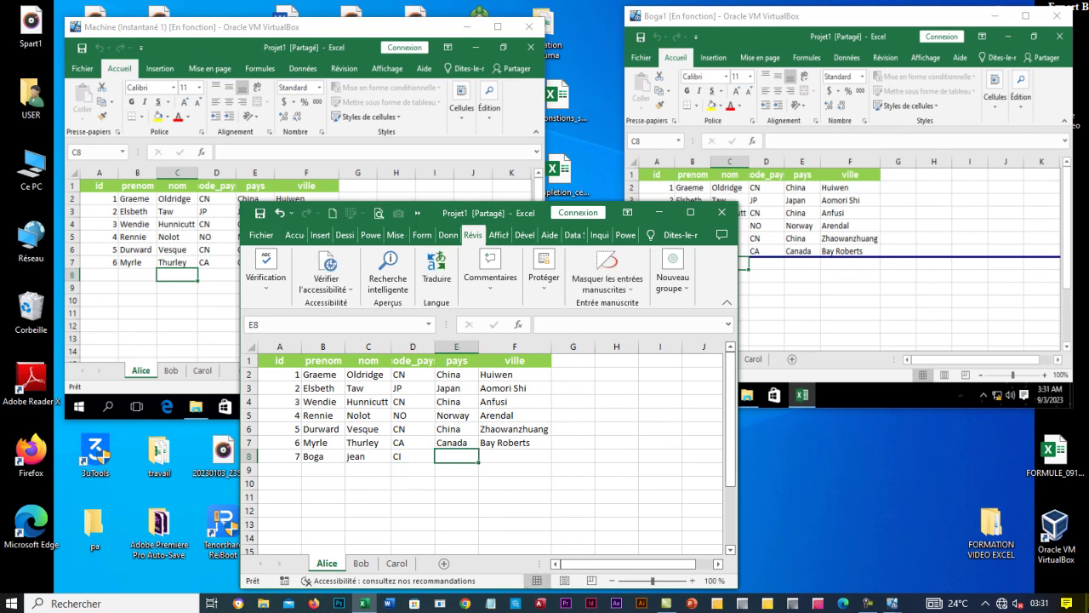
type("Cote")
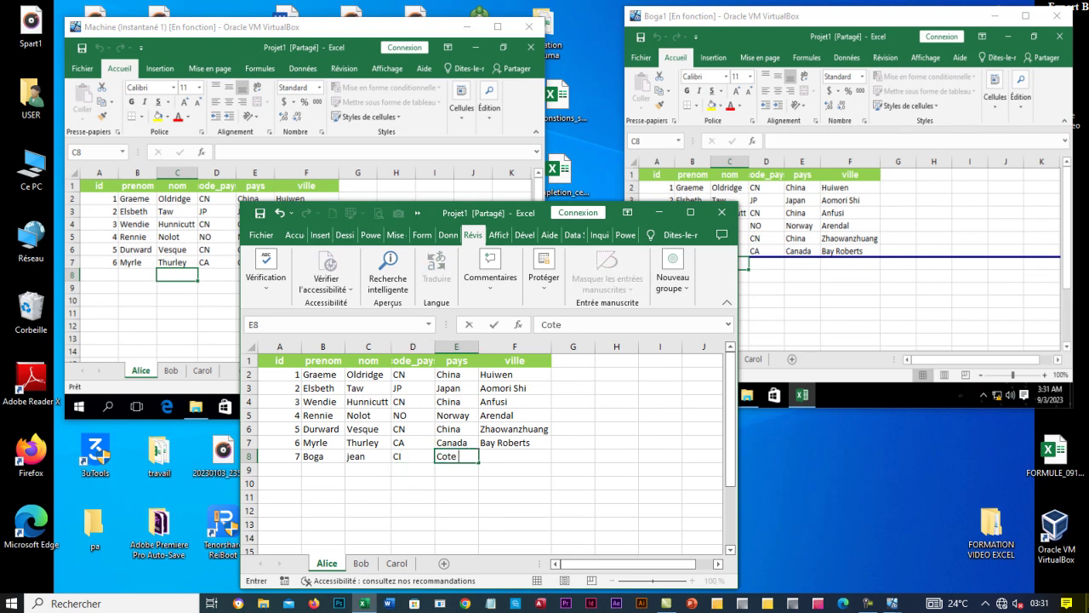
type(" d'IVOIRE")
key("Tab")
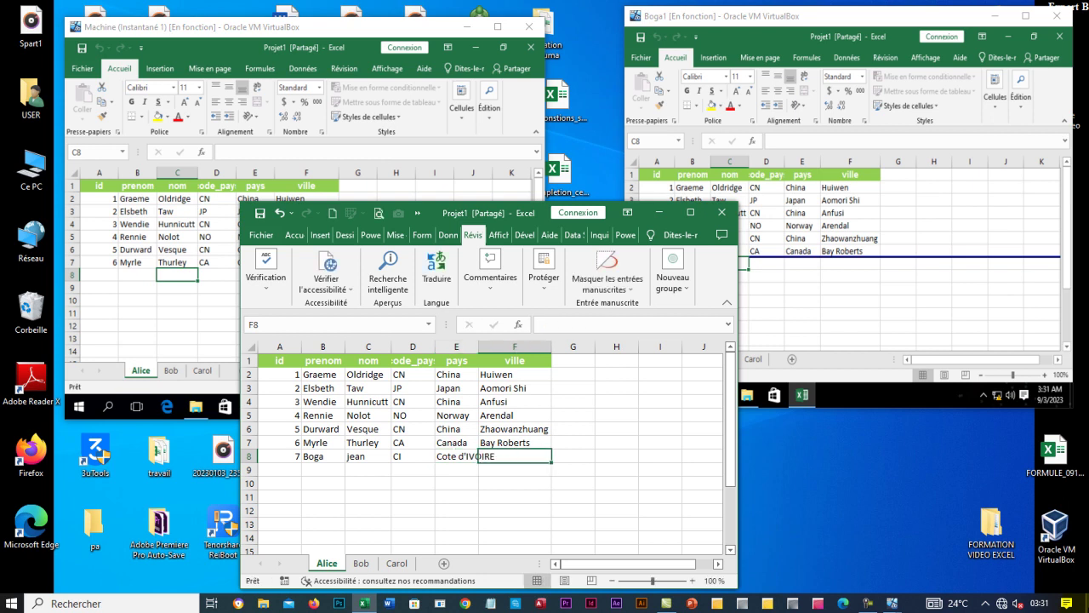
Enter Abijan in F8, widen the pays column to fit, and select row A8:F8.
type("aB")
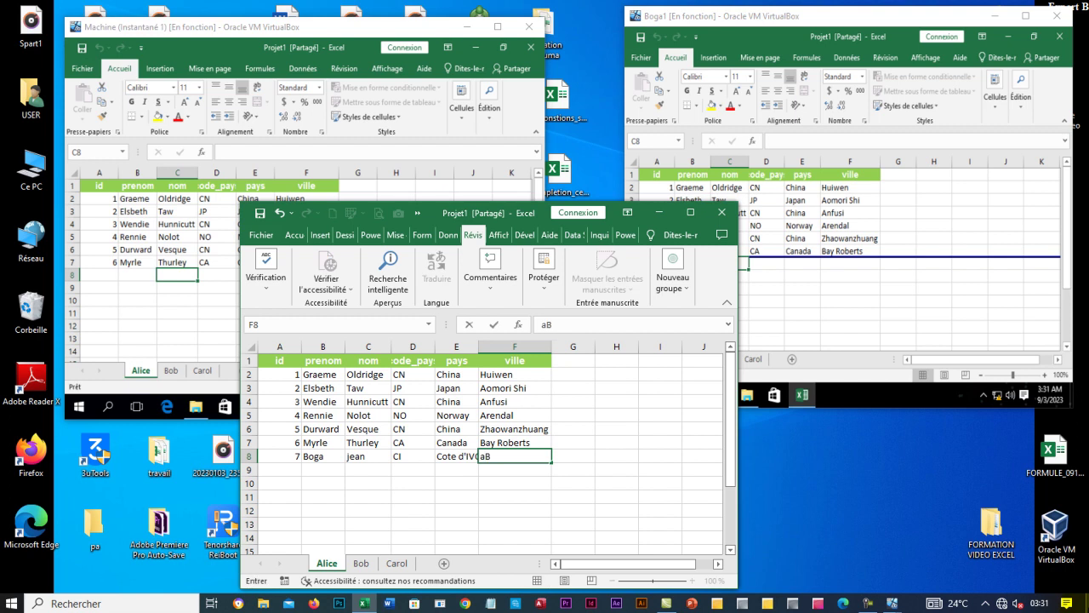
key("BackSpace")
key("BackSpace")
type("Abijan")
left_click(456, 473)
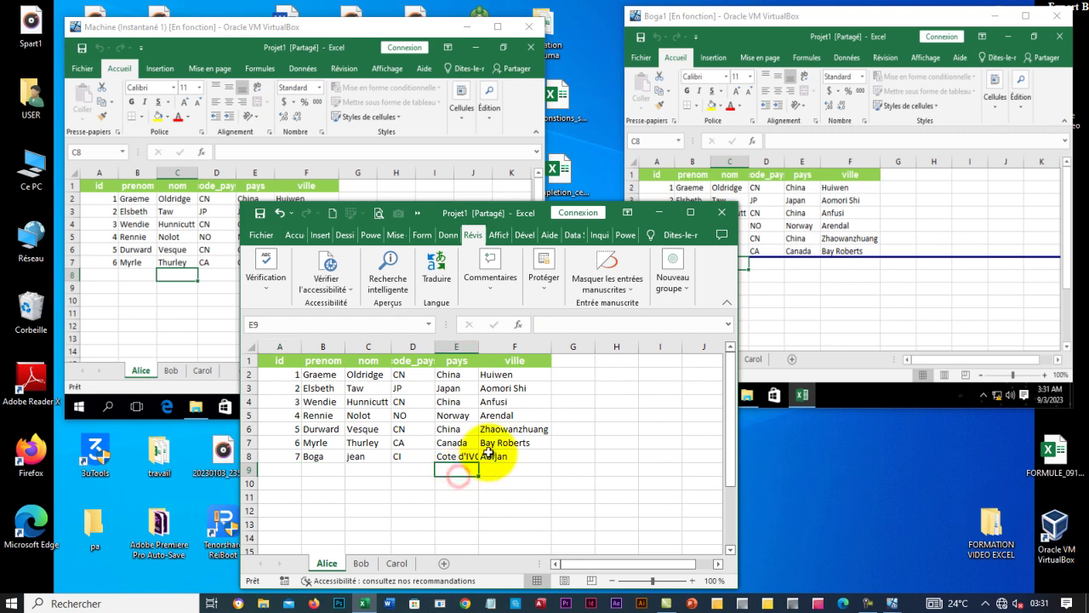
left_click(488, 456)
left_click_drag(478, 345, 498, 345)
left_click(511, 443)
left_click(518, 458)
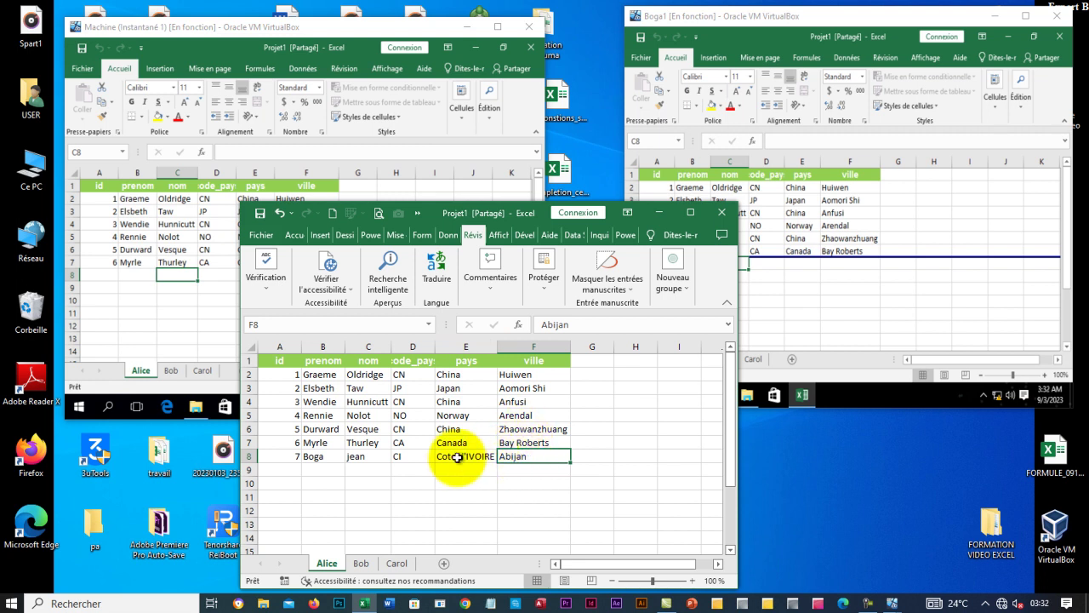
left_click_drag(275, 456, 552, 457)
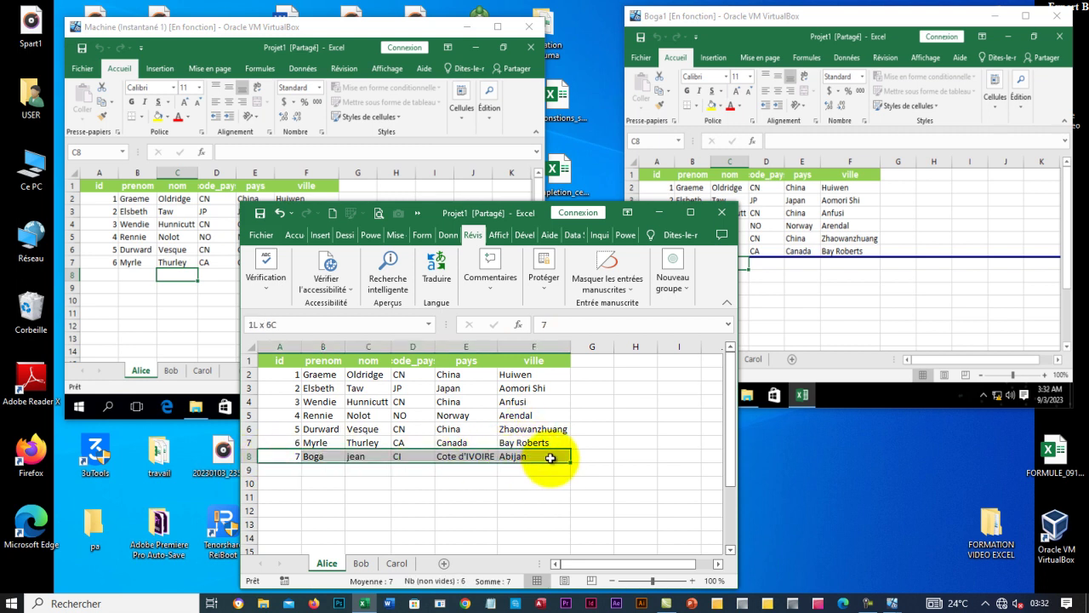
Fill the new row 8 with light blue using Couleur de remplissage on Accueil.
left_click(690, 212)
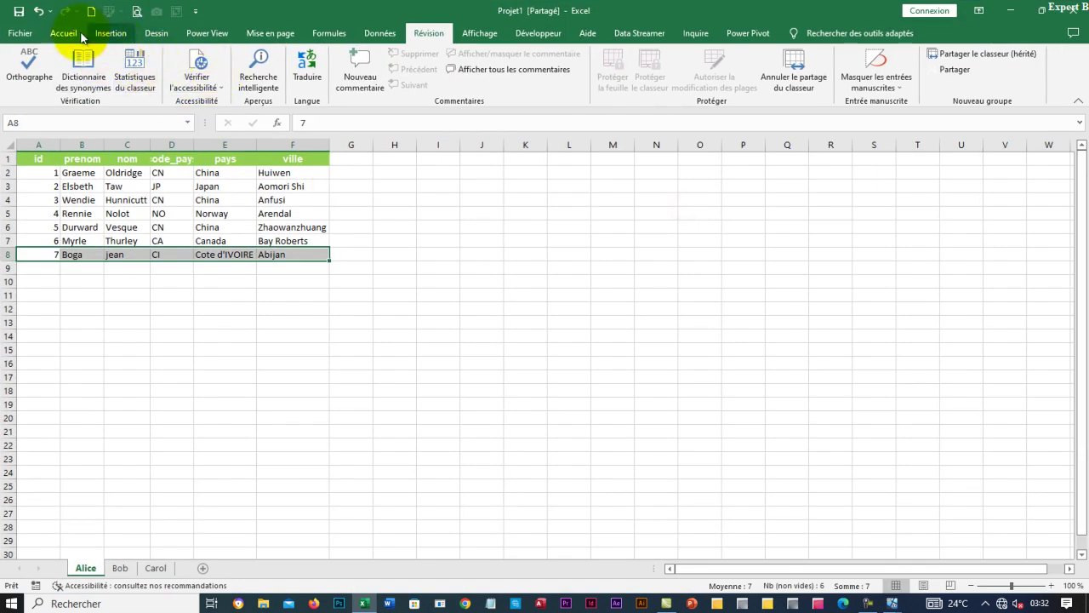
left_click(63, 33)
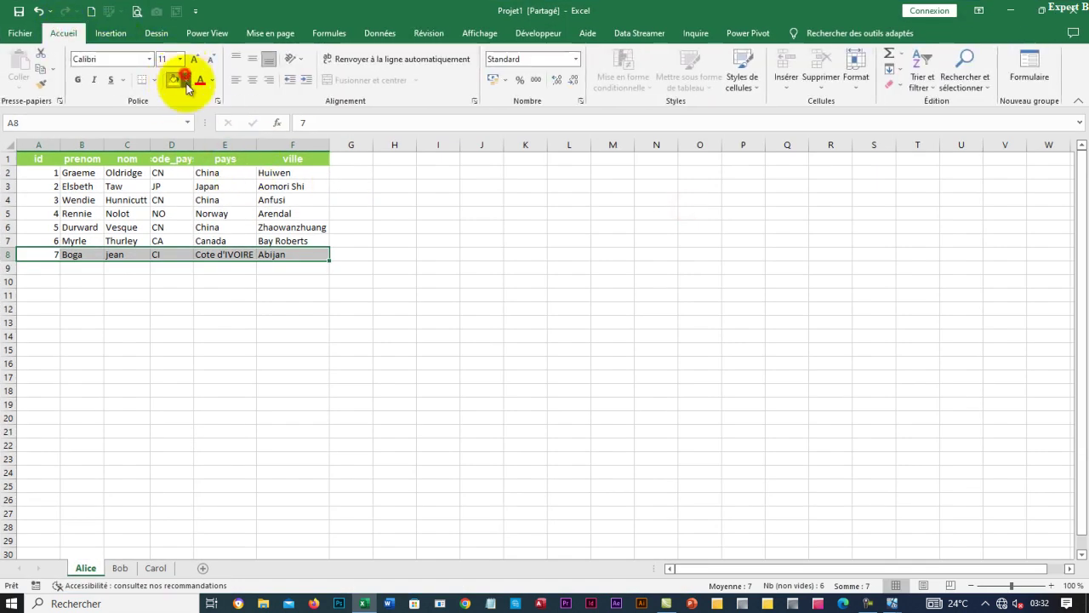
left_click(184, 79)
left_click(243, 187)
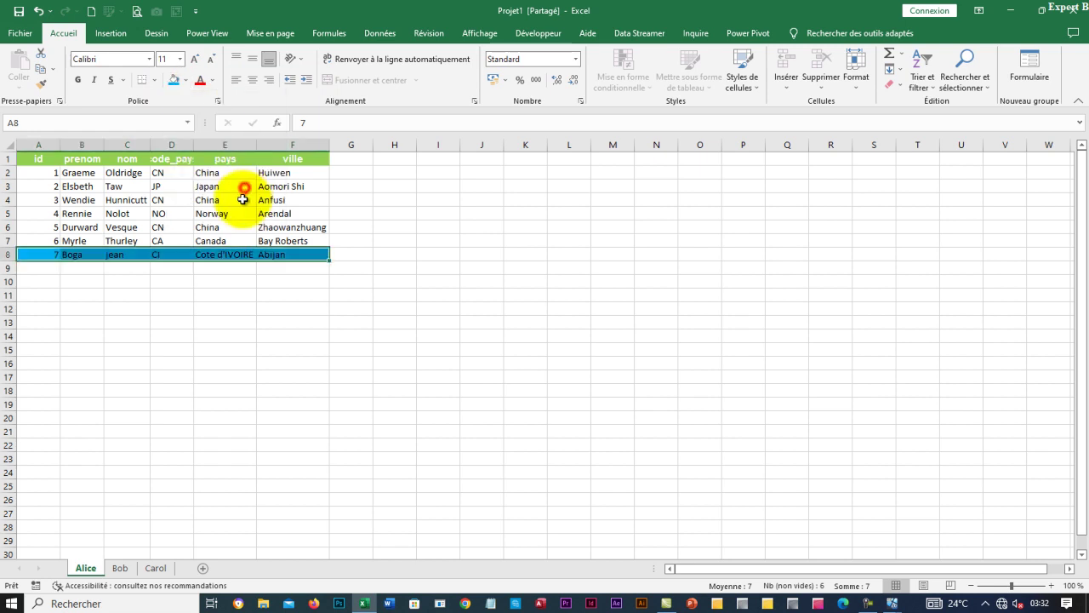
Restore the host Excel window to its smaller size and bring the Boga1 VM forward.
left_click(1041, 10)
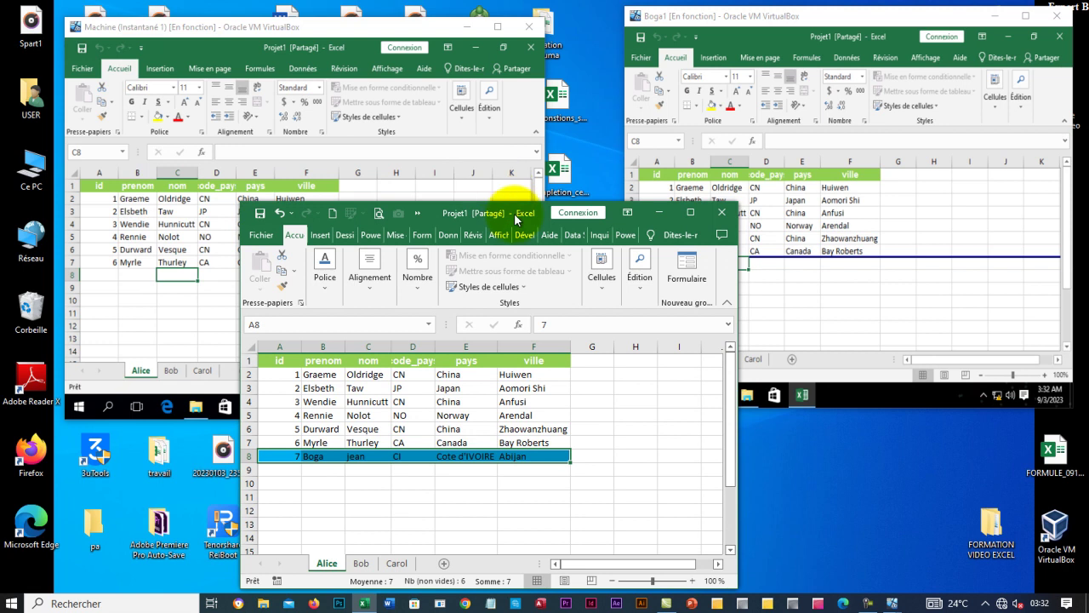
left_click_drag(520, 214, 636, 256)
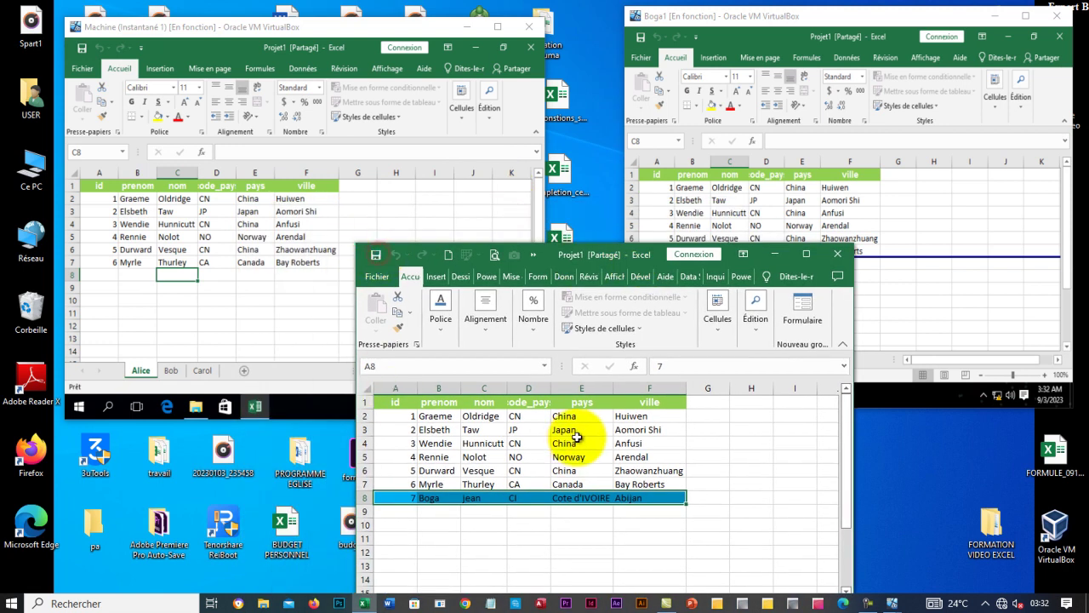
left_click(936, 290)
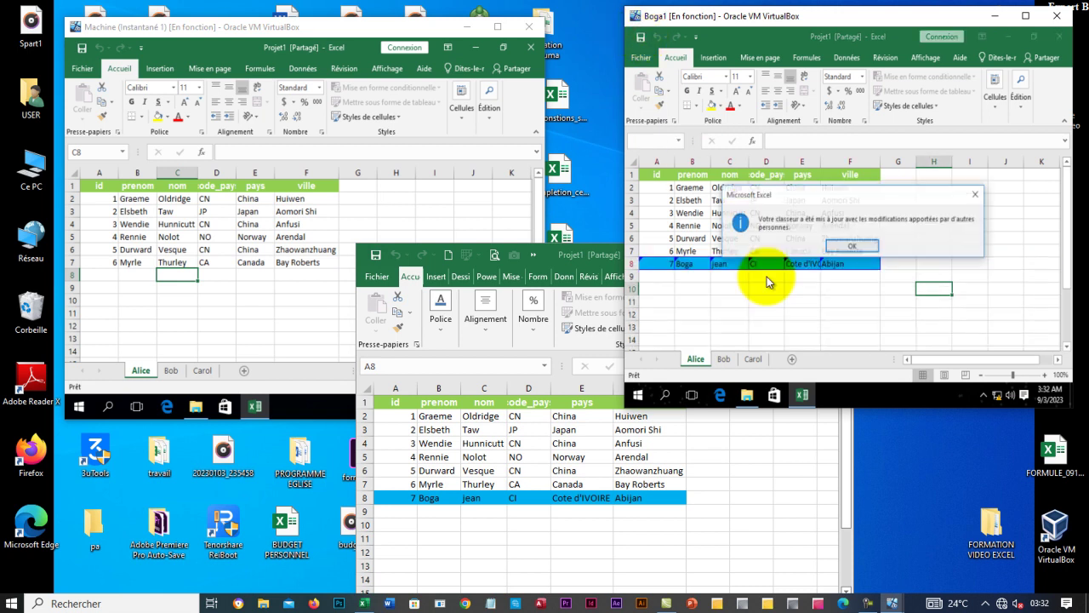
Dismiss the workbook-updated notices on Boga1 and Machine so both show the blue row 8.
left_click(854, 245)
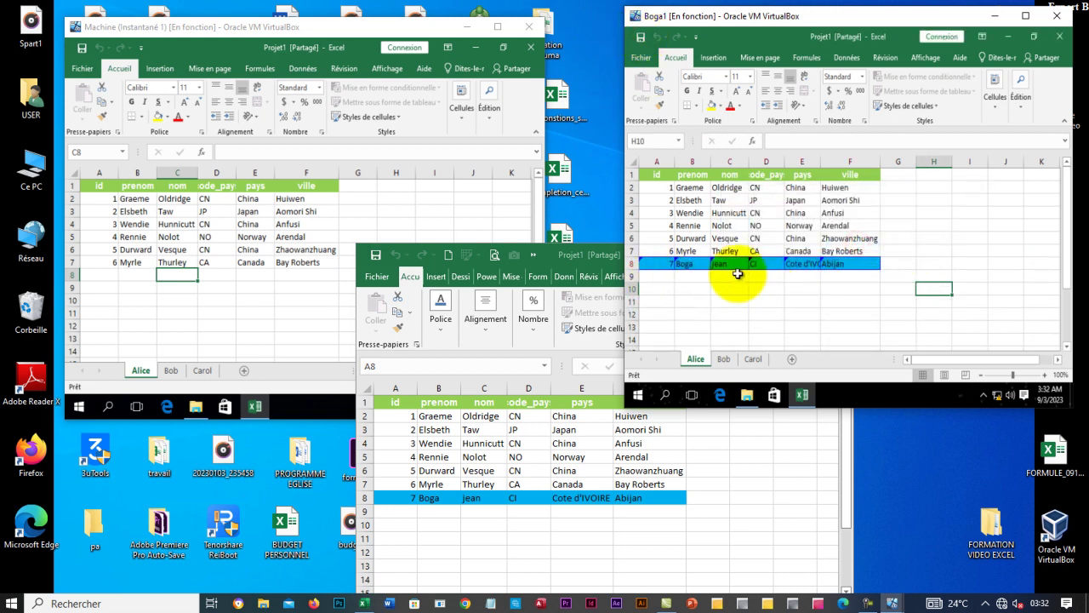
left_click(203, 304)
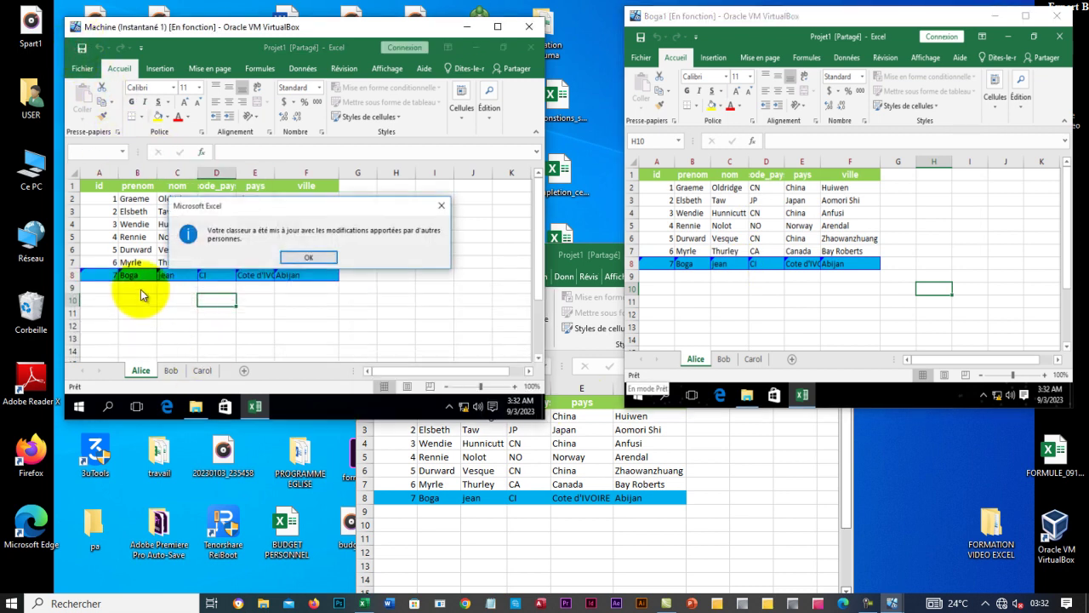
left_click(312, 257)
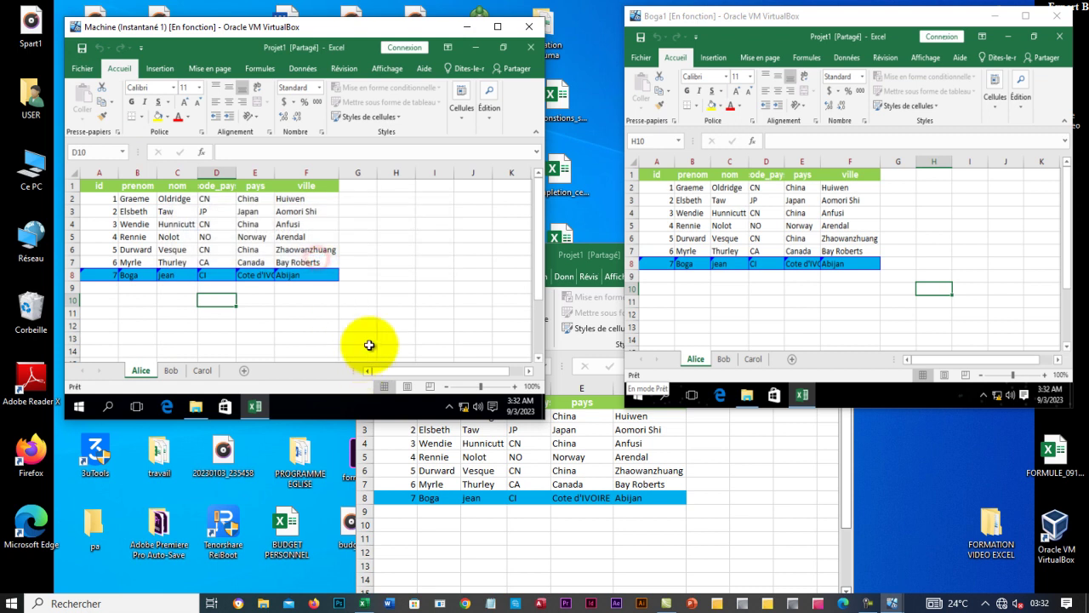
left_click(404, 275)
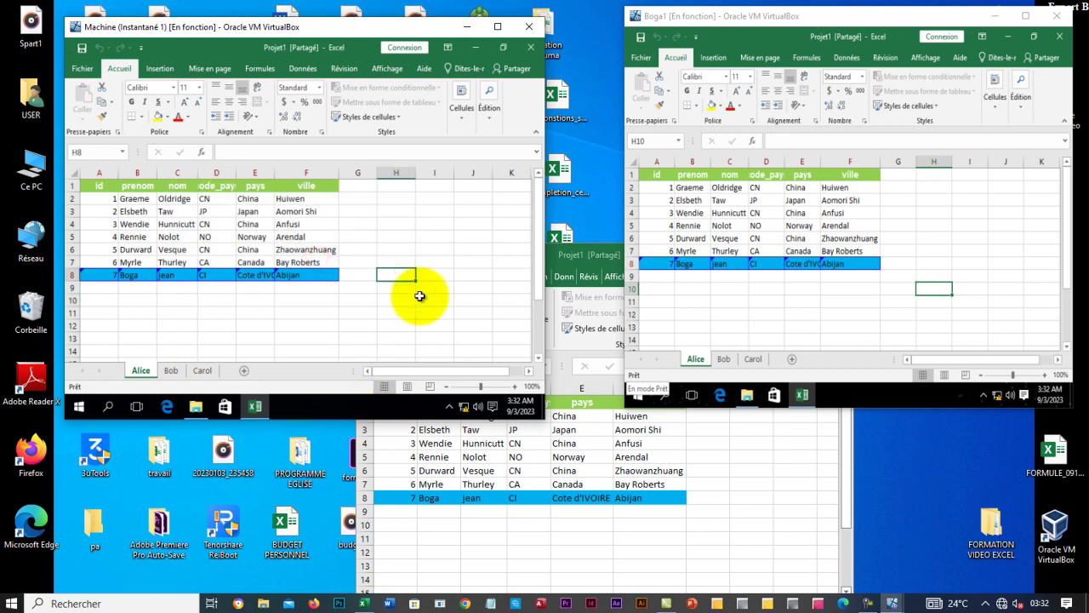